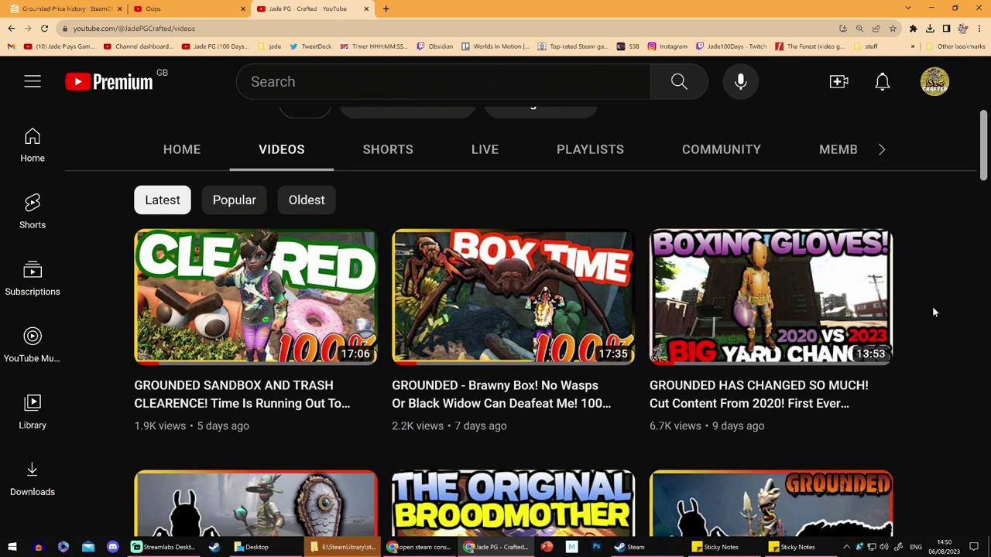
Open Grounded's local install folder from its entry in the Steam library.
{"action": "scroll", "coordinate": [932, 306], "scroll_direction": "down", "scroll_amount": 4}
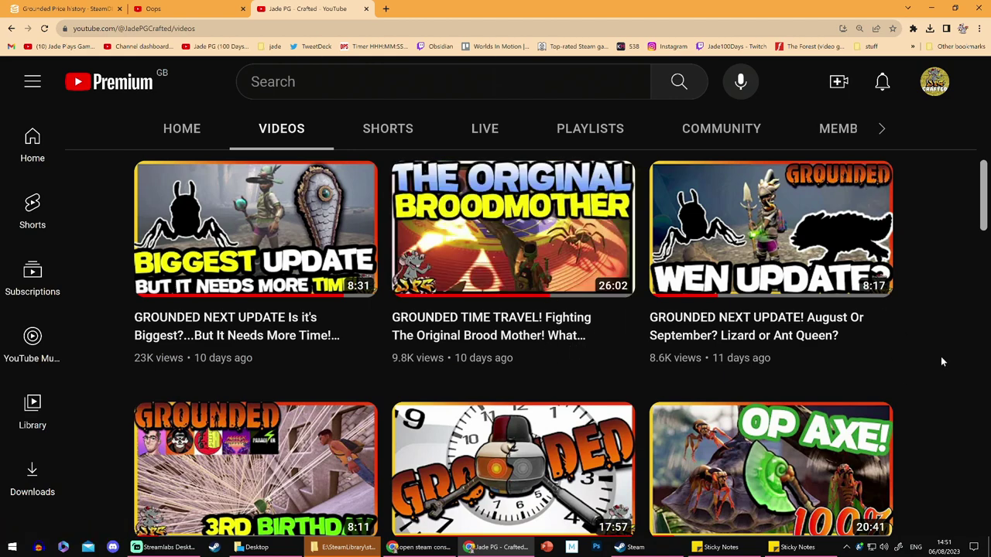
{"action": "scroll", "coordinate": [579, 349], "scroll_direction": "up", "scroll_amount": 4}
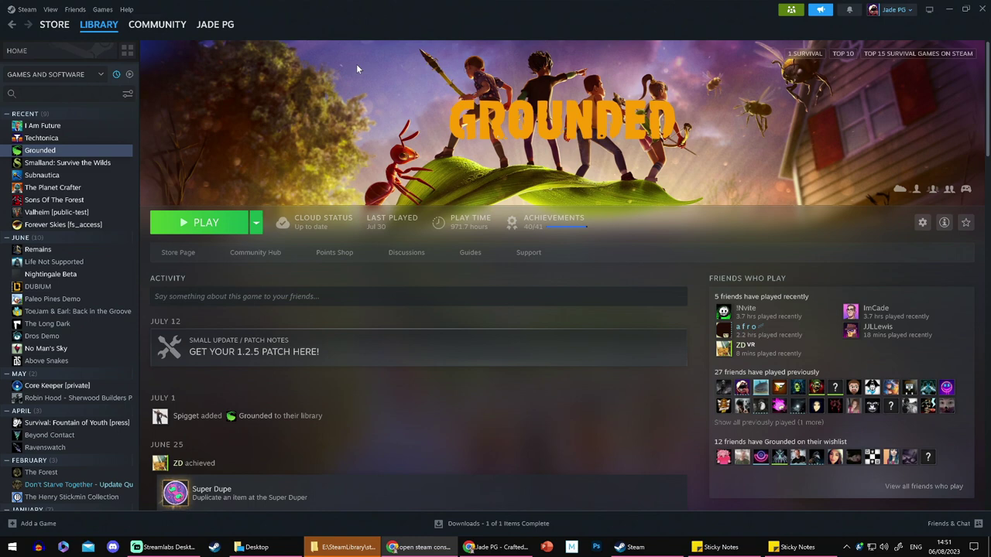
{"action": "right_click", "coordinate": [116, 152]}
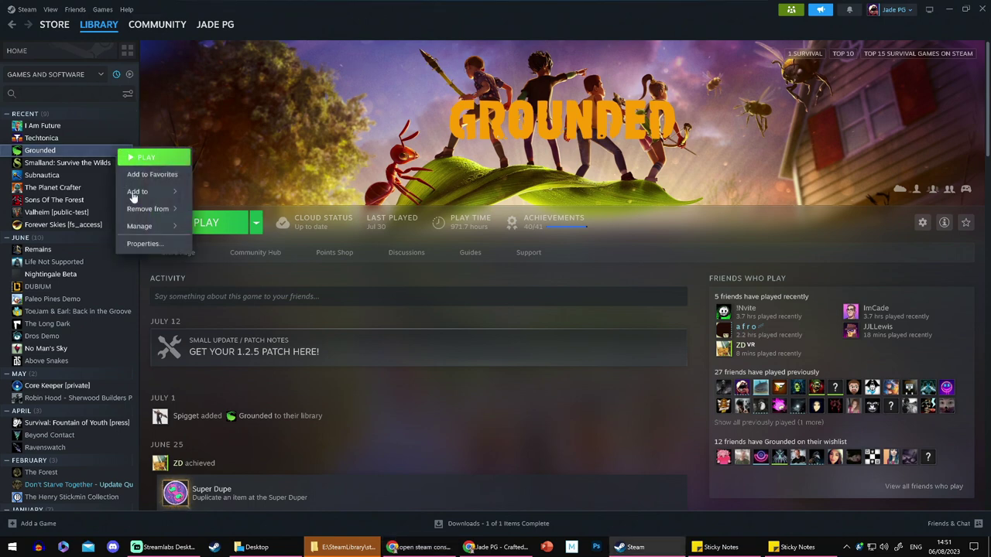
{"action": "mouse_move", "coordinate": [154, 227]}
{"action": "left_click", "coordinate": [231, 244]}
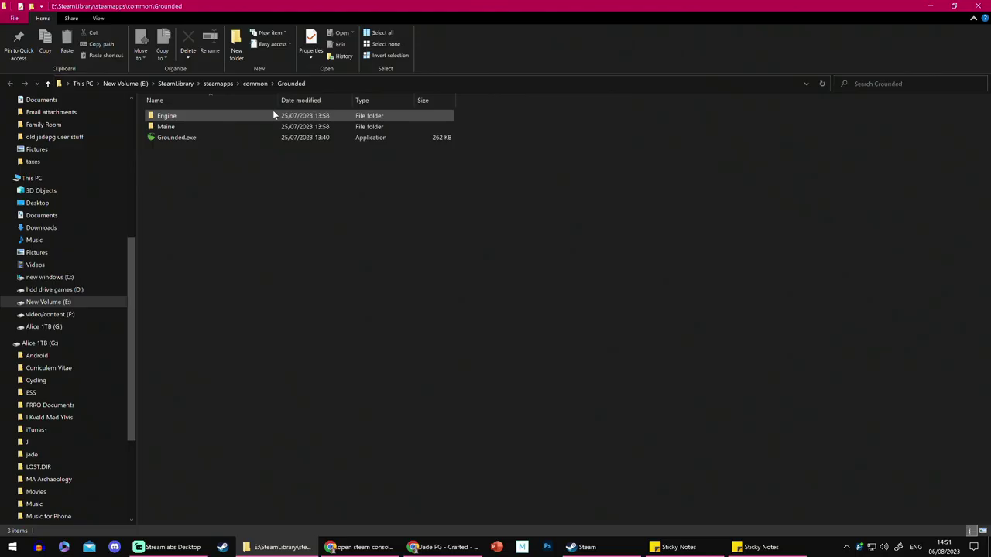
Select Engine, Maine and Grounded.exe and copy them.
{"action": "left_click", "coordinate": [273, 114]}
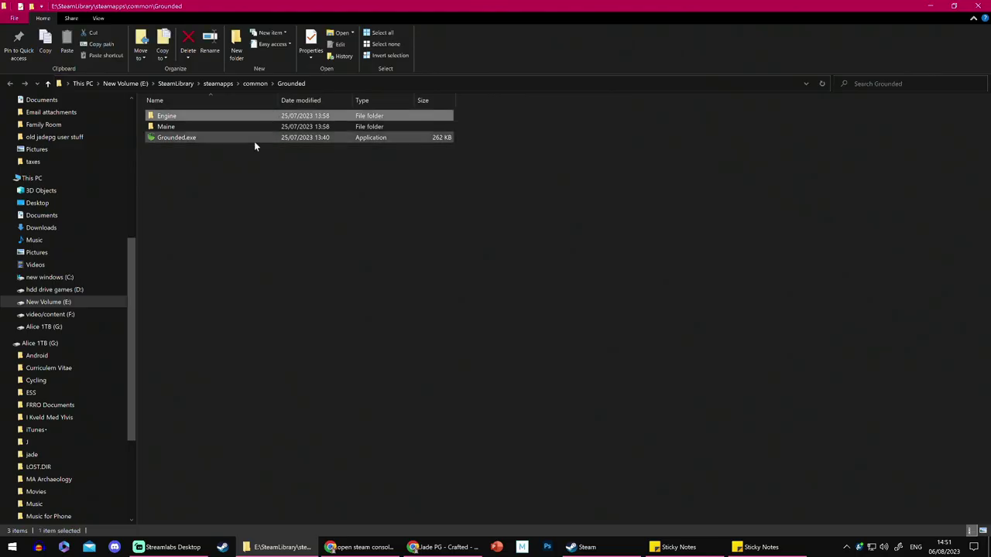
{"action": "left_click", "coordinate": [254, 140], "text": "shift"}
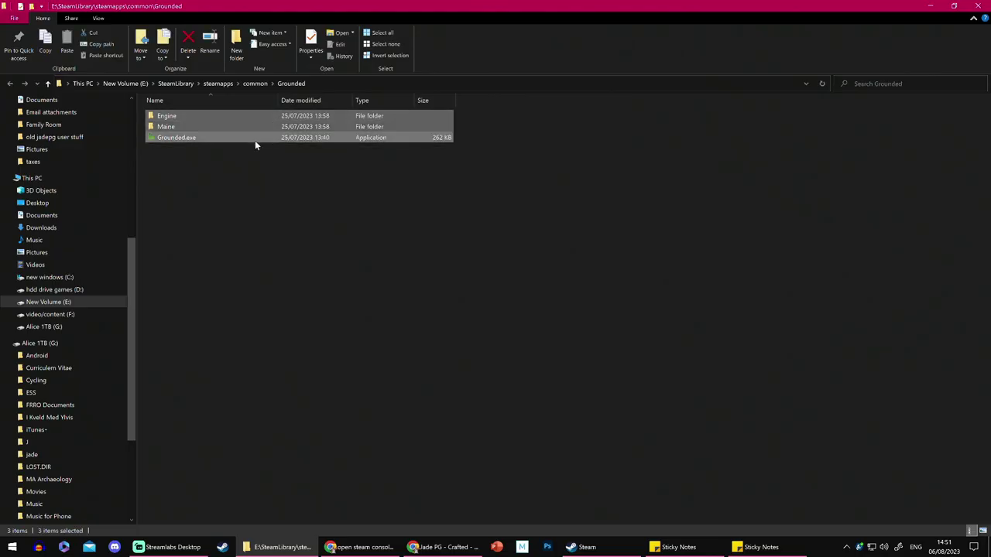
{"action": "right_click", "coordinate": [255, 140]}
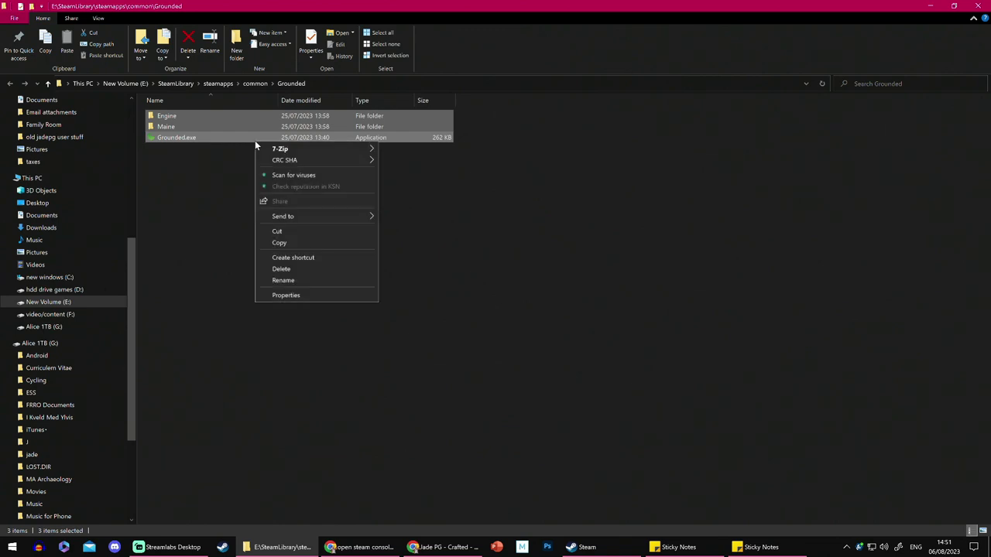
{"action": "left_click", "coordinate": [284, 241]}
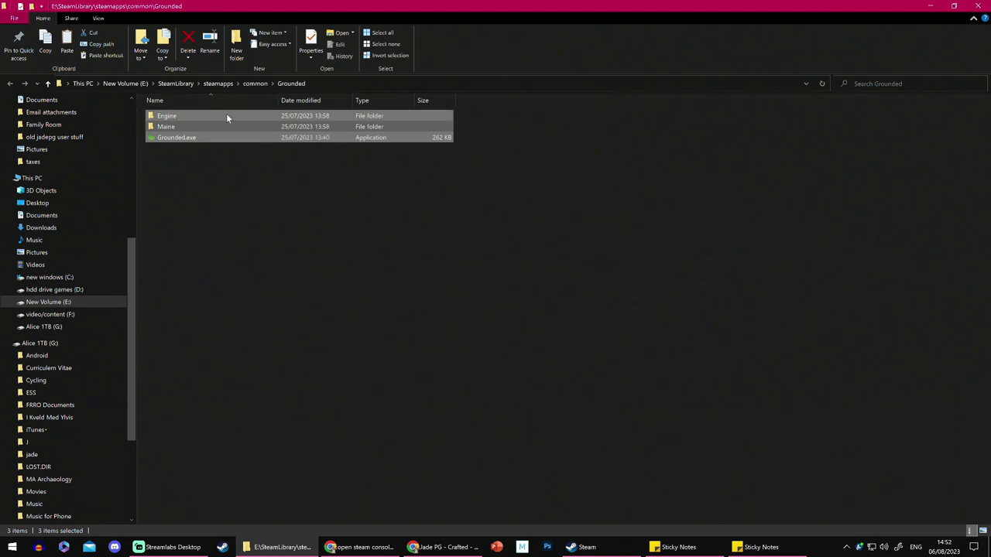
{"action": "scroll", "coordinate": [67, 180], "scroll_direction": "up", "scroll_amount": 8}
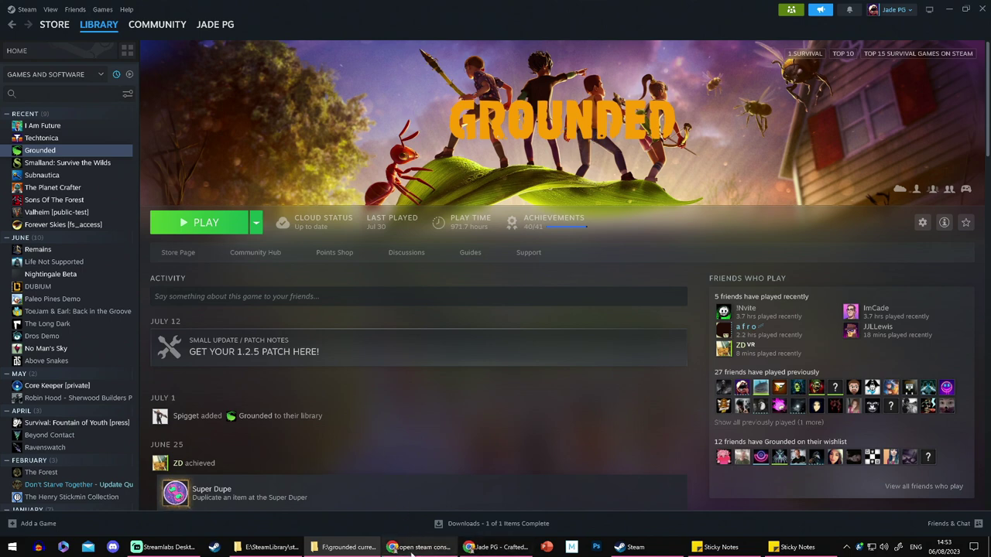
On Grounded's SteamDB page, open the Maine - Windows depot 962131 from the Depots list.
{"action": "left_click", "coordinate": [496, 547]}
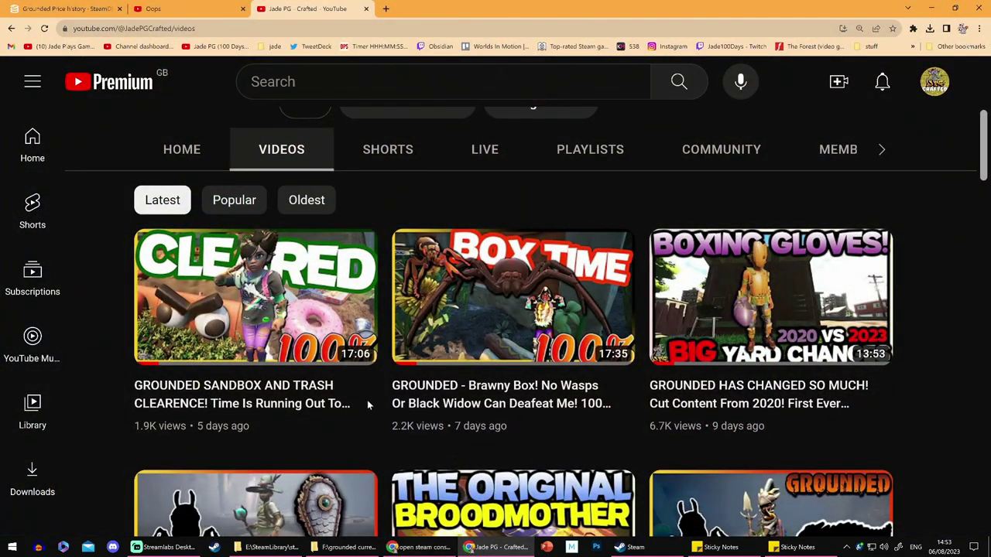
{"action": "key", "text": "ctrl+1"}
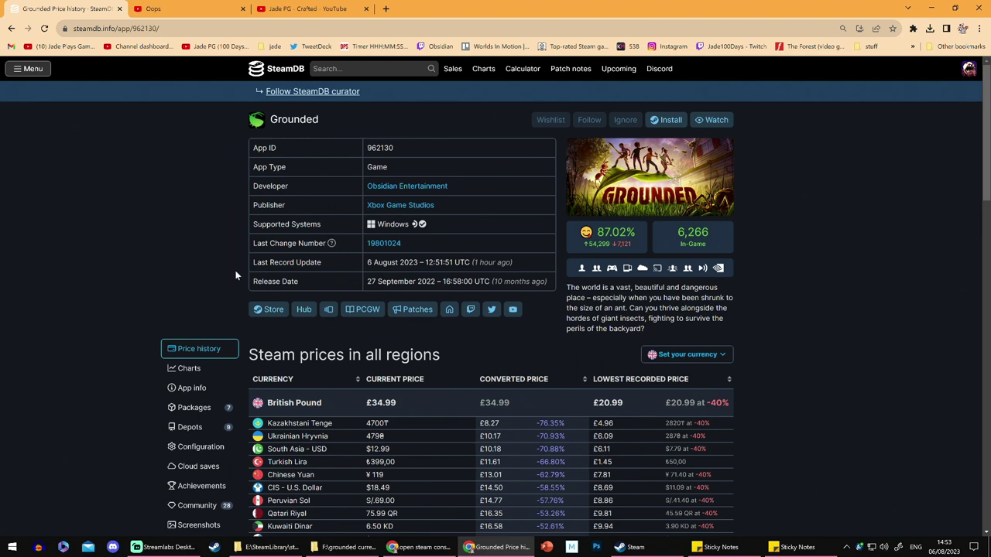
{"action": "scroll", "coordinate": [236, 275], "scroll_direction": "down", "scroll_amount": 2}
{"action": "scroll", "coordinate": [171, 155], "scroll_direction": "up", "scroll_amount": 2}
{"action": "scroll", "coordinate": [213, 221], "scroll_direction": "down", "scroll_amount": 3}
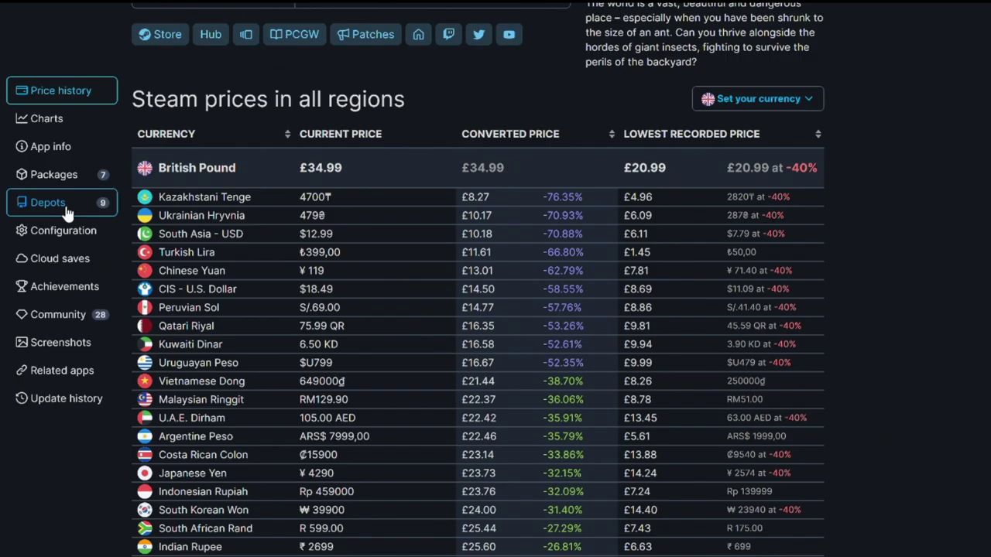
{"action": "left_click", "coordinate": [67, 202]}
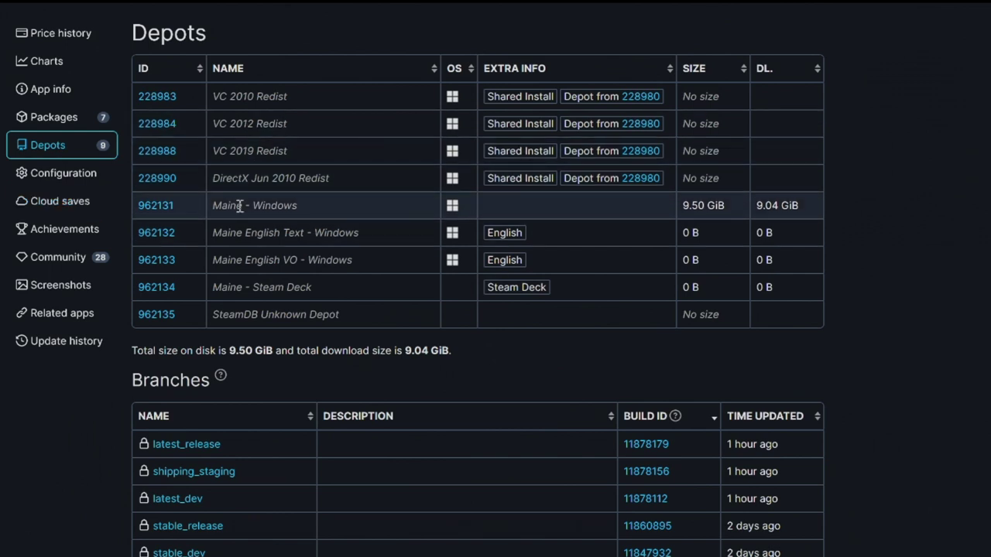
{"action": "left_click", "coordinate": [163, 206]}
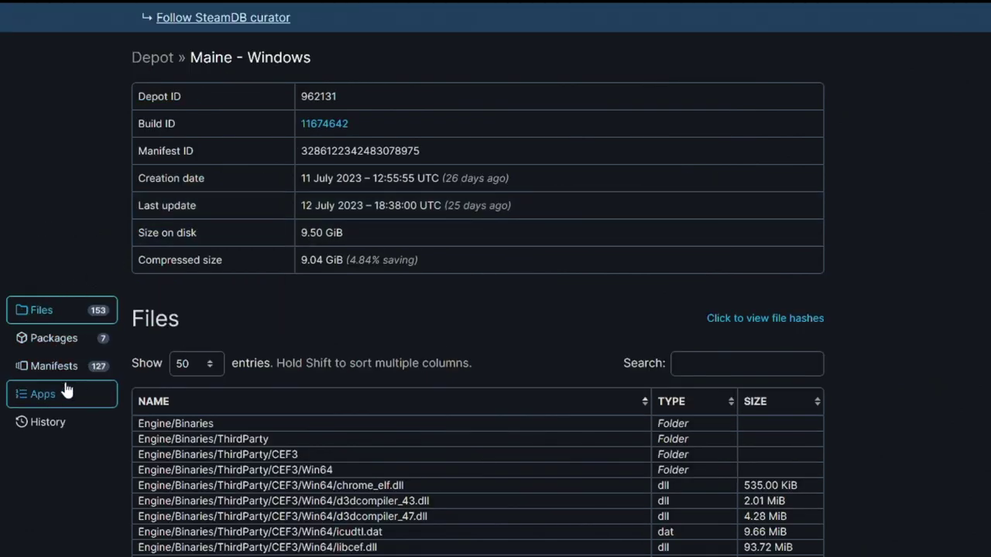
Show depot 962131's manifest list and scroll down to the earliest 2020 manifests.
{"action": "left_click", "coordinate": [38, 367]}
{"action": "scroll", "coordinate": [310, 169], "scroll_direction": "up", "scroll_amount": 2}
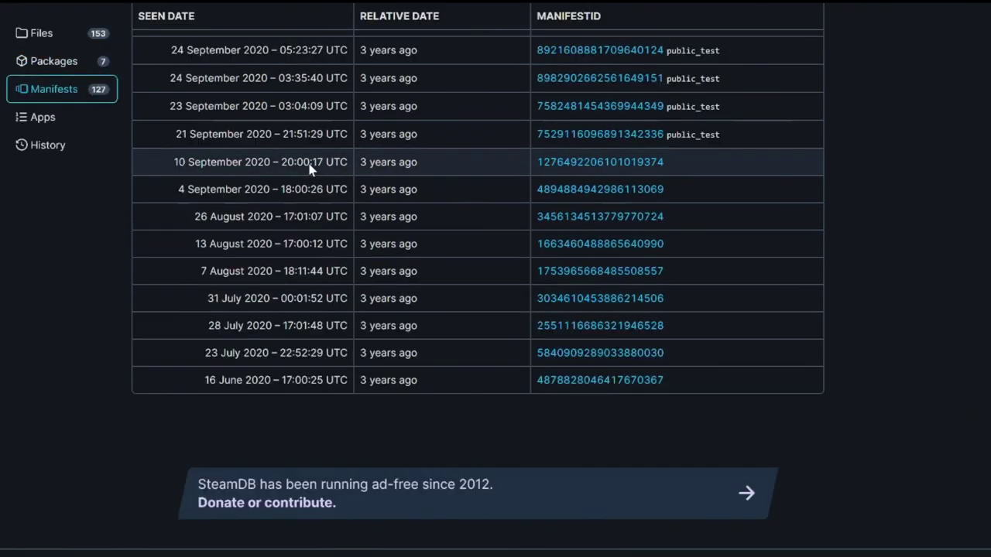
{"action": "scroll", "coordinate": [341, 178], "scroll_direction": "up", "scroll_amount": 15}
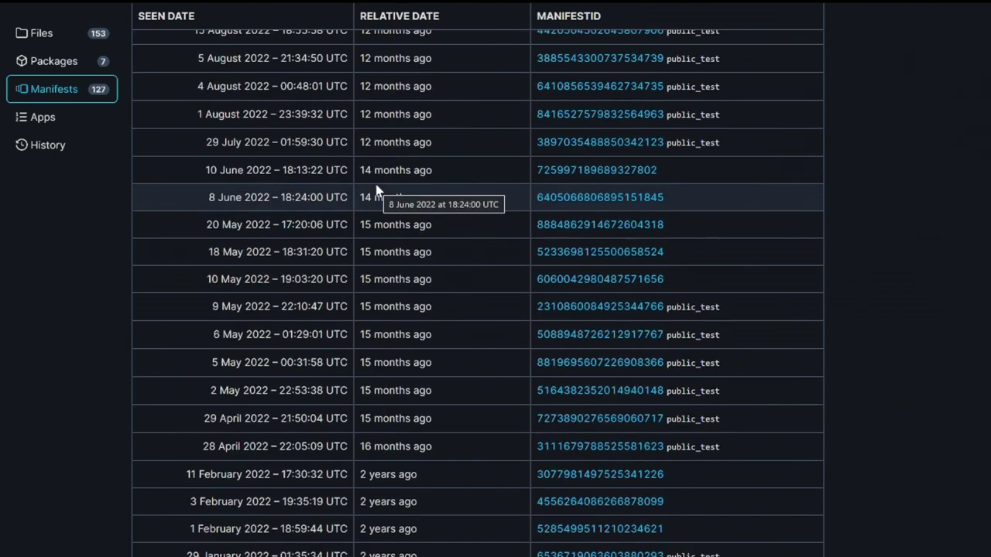
{"action": "scroll", "coordinate": [377, 189], "scroll_direction": "down", "scroll_amount": 12}
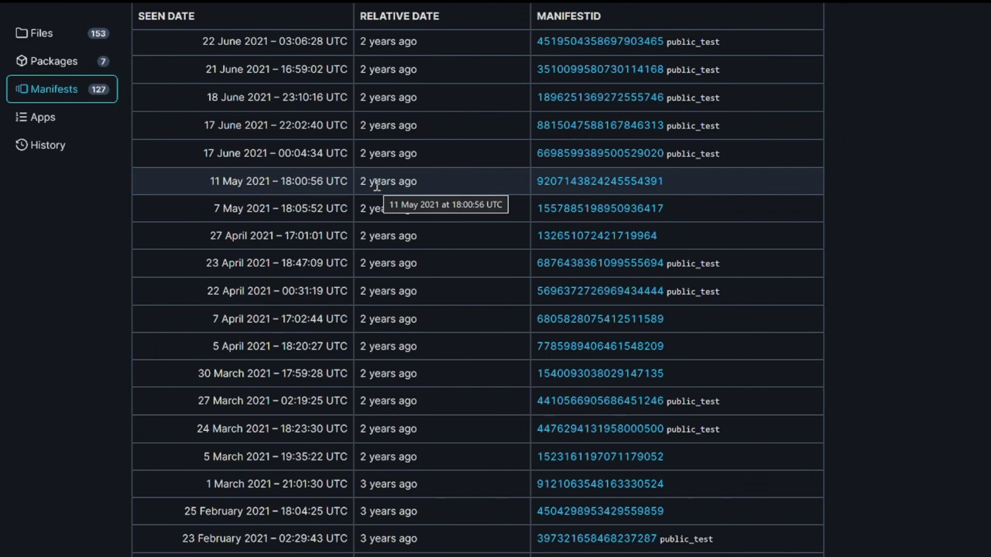
{"action": "scroll", "coordinate": [376, 184], "scroll_direction": "down", "scroll_amount": 15}
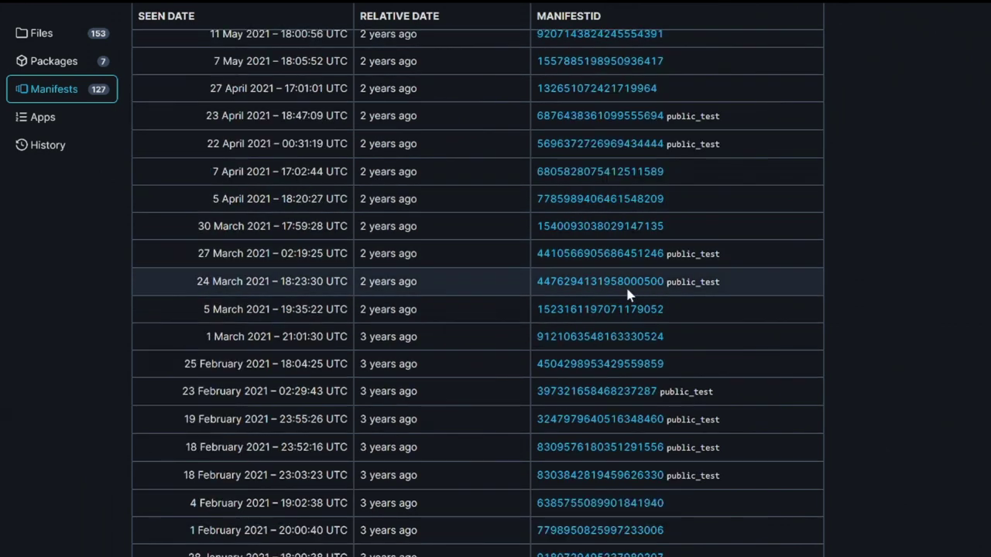
{"action": "scroll", "coordinate": [585, 294], "scroll_direction": "up", "scroll_amount": 2}
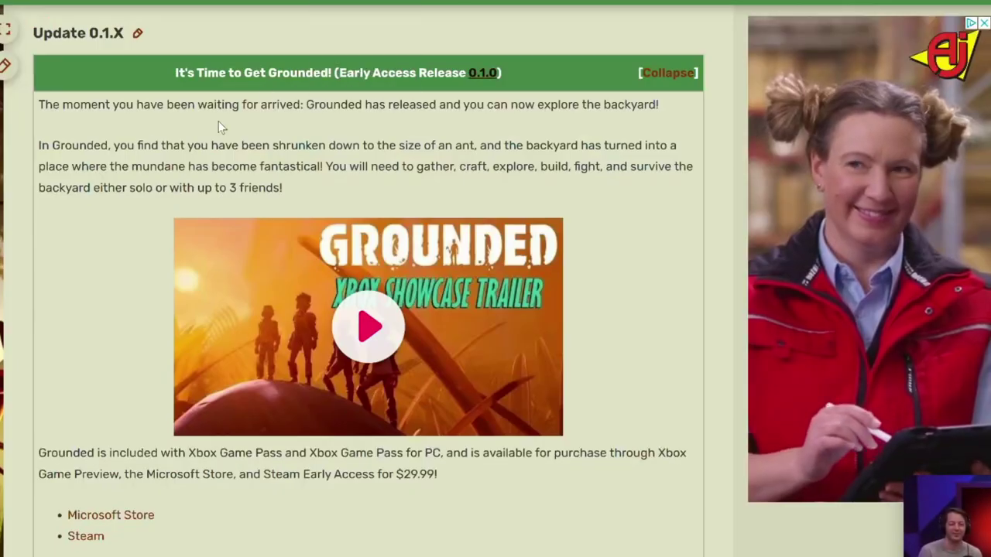
Follow the wiki's Update 0.1.X notes to the official 0.1.0 release article dated July 28, 2020.
{"action": "scroll", "coordinate": [97, 214], "scroll_direction": "down", "scroll_amount": 4}
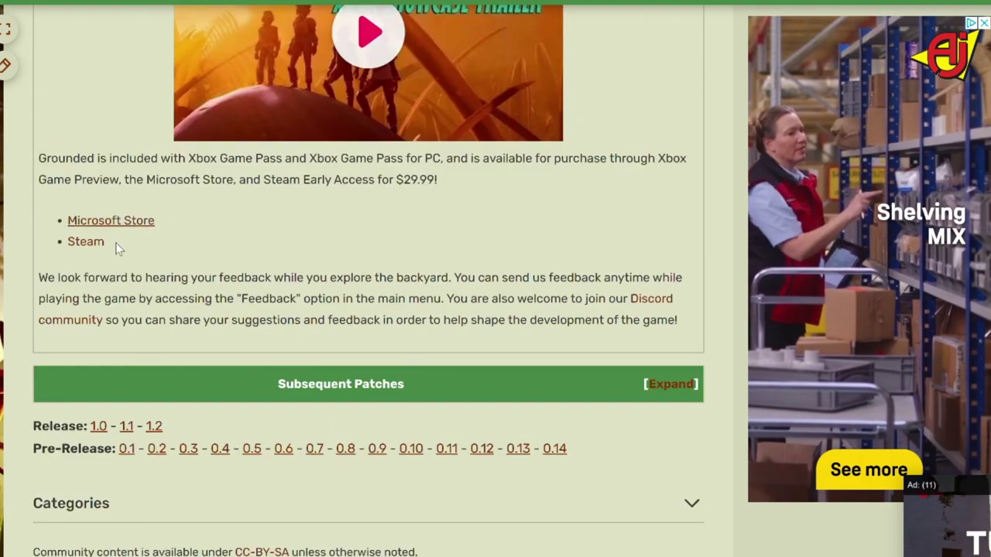
{"action": "scroll", "coordinate": [117, 243], "scroll_direction": "up", "scroll_amount": 2}
{"action": "scroll", "coordinate": [124, 313], "scroll_direction": "down", "scroll_amount": 4}
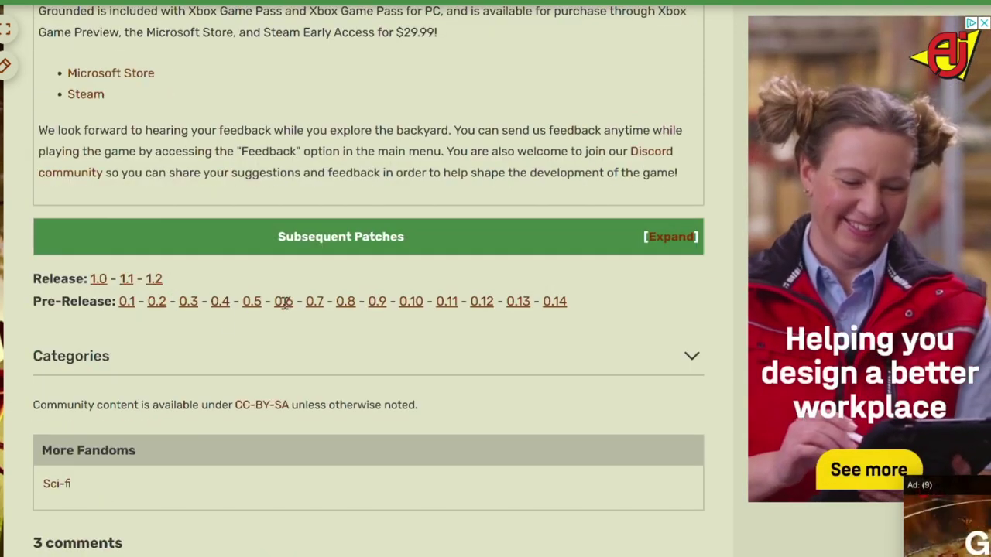
{"action": "left_click", "coordinate": [376, 304]}
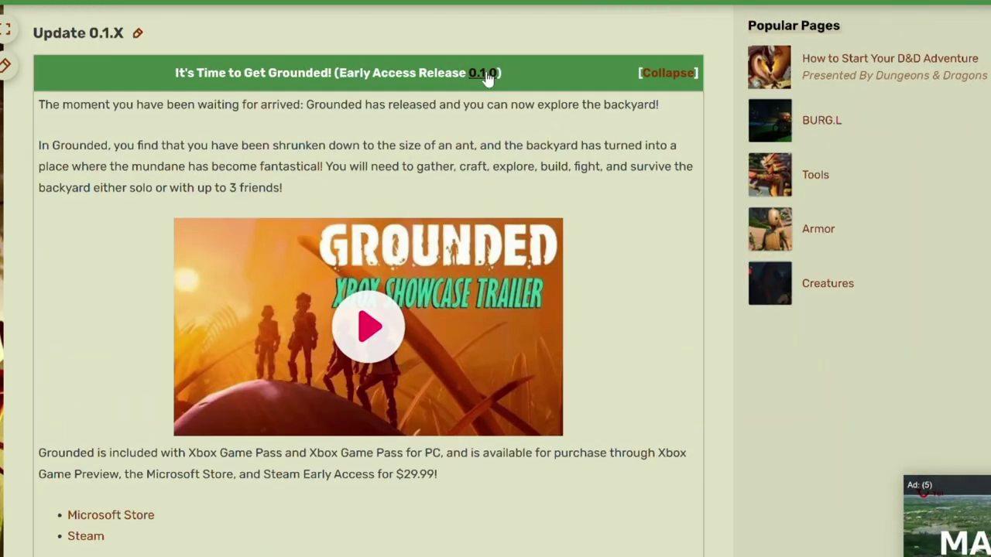
{"action": "left_click", "coordinate": [485, 75]}
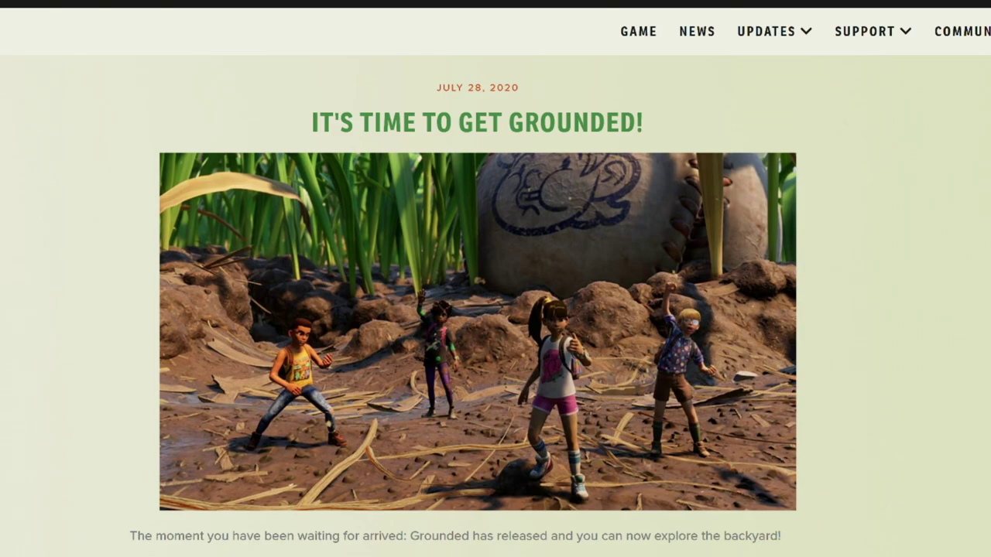
{"action": "scroll", "coordinate": [1, 195], "scroll_direction": "down", "scroll_amount": 15}
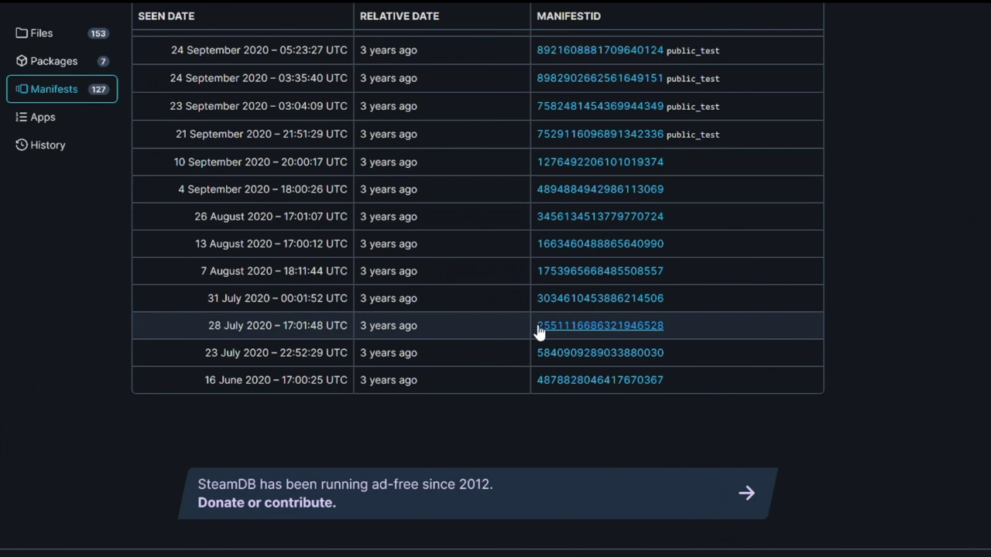
Copy the 28 July 2020 manifest ID and label it 'release day 2020' in the sticky note.
{"action": "left_click_drag", "start_coordinate": [537, 325], "coordinate": [665, 329]}
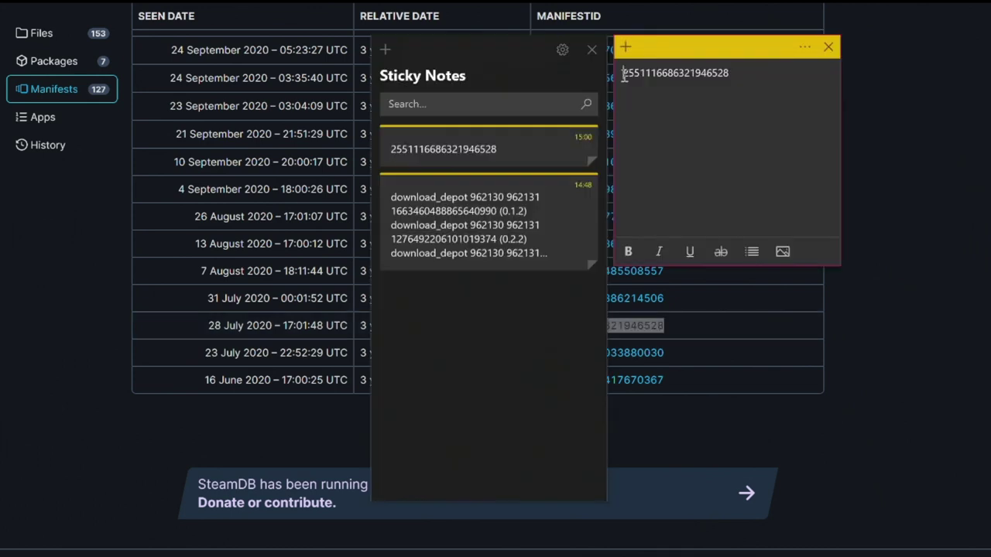
{"action": "type", "text": "release da"}
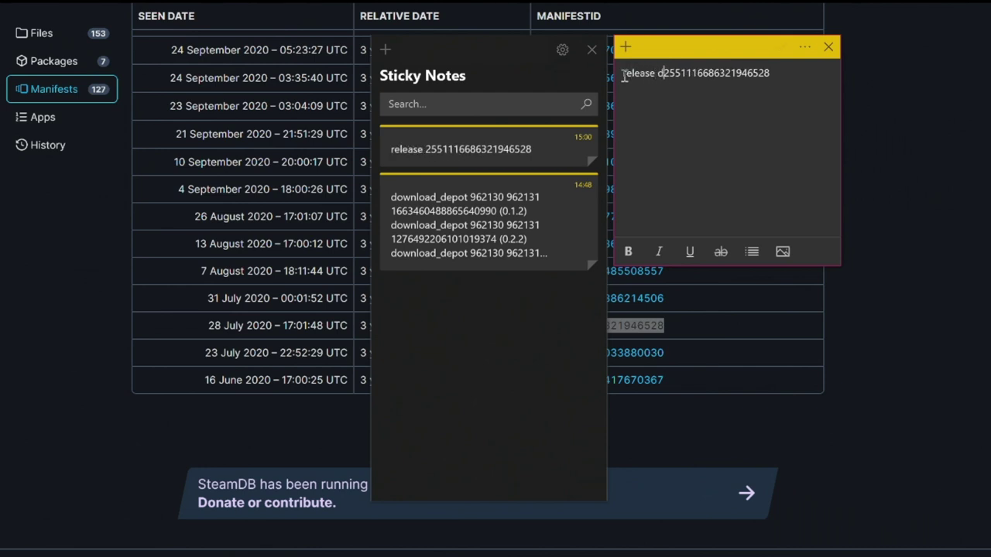
{"action": "type", "text": "y 2020"}
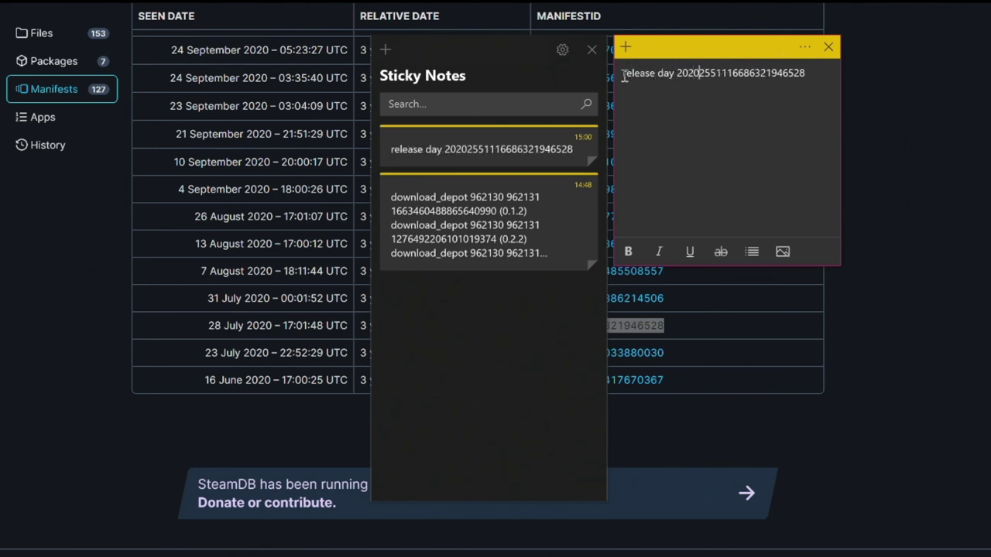
{"action": "left_click_drag", "start_coordinate": [670, 42], "coordinate": [670, 14]}
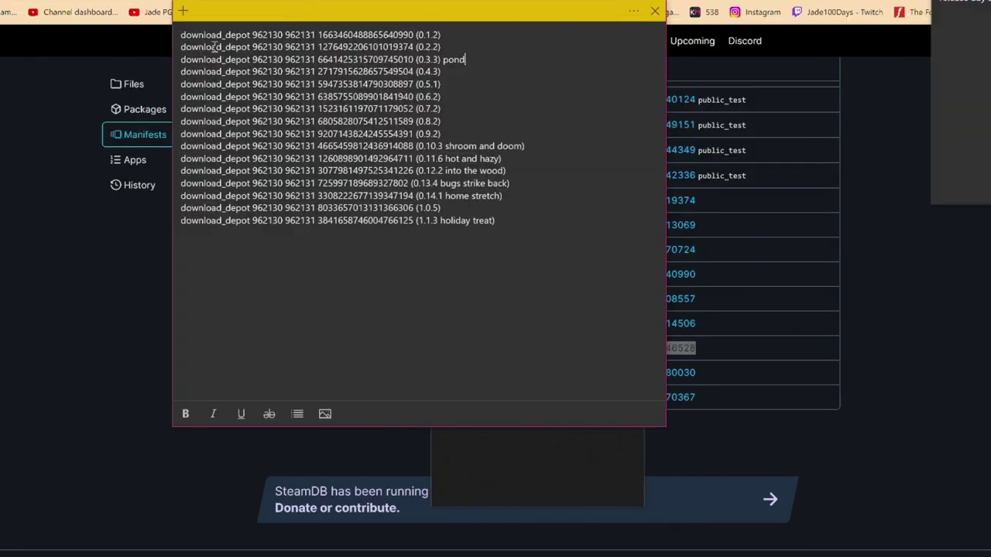
Review the download_depot command lines, then close the note and the notes list.
{"action": "left_click_drag", "start_coordinate": [197, 35], "coordinate": [501, 222]}
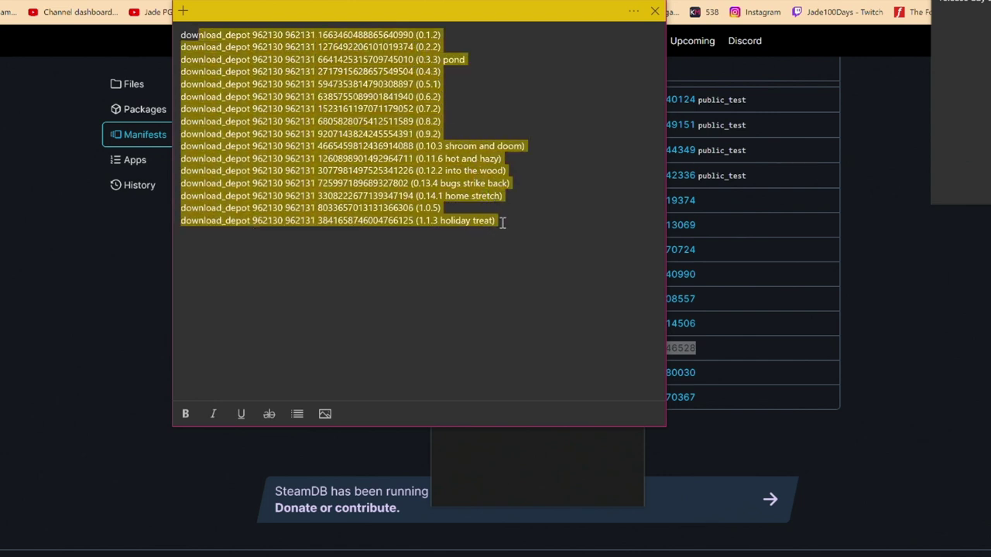
{"action": "left_click", "coordinate": [210, 55]}
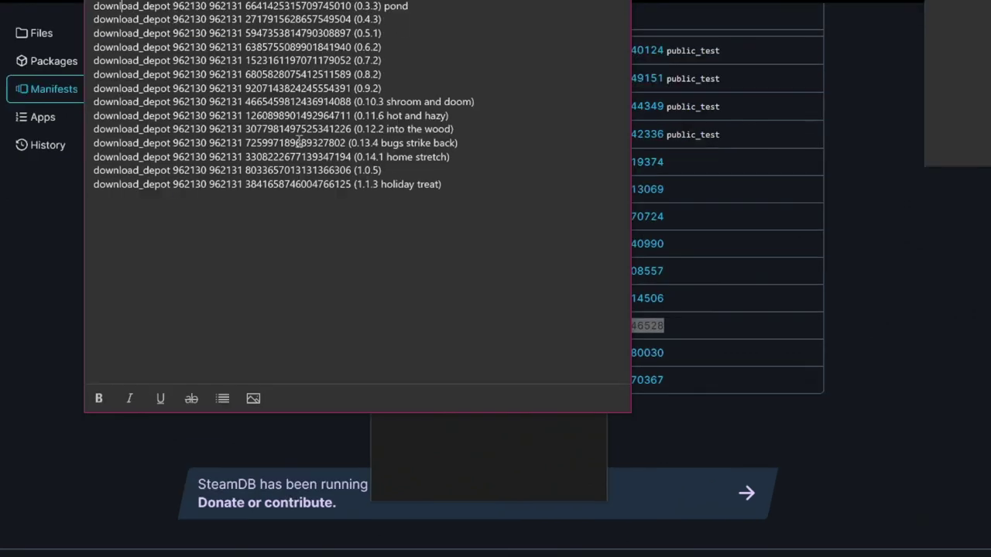
{"action": "key", "text": "ctrl+w"}
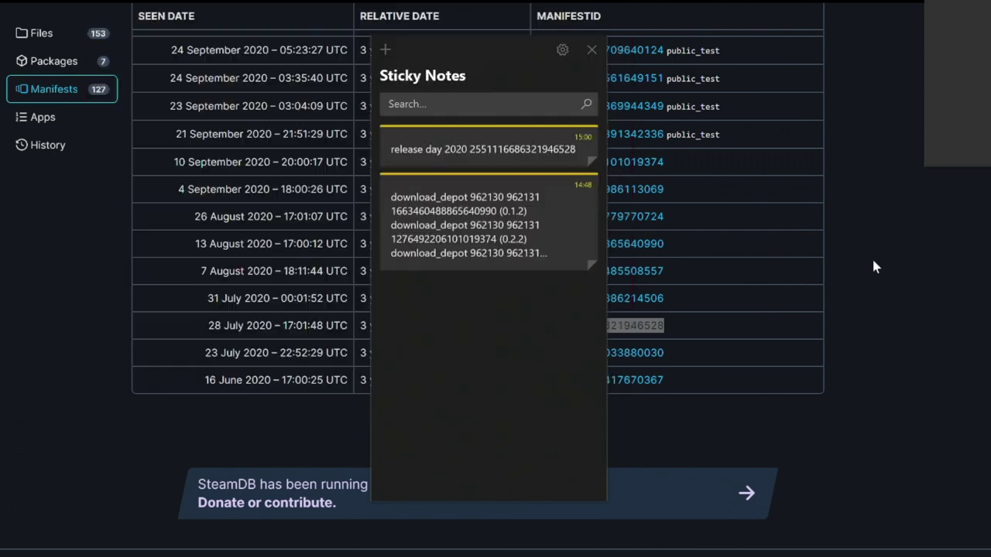
{"action": "left_click", "coordinate": [871, 255]}
{"action": "scroll", "coordinate": [636, 334], "scroll_direction": "up", "scroll_amount": 2}
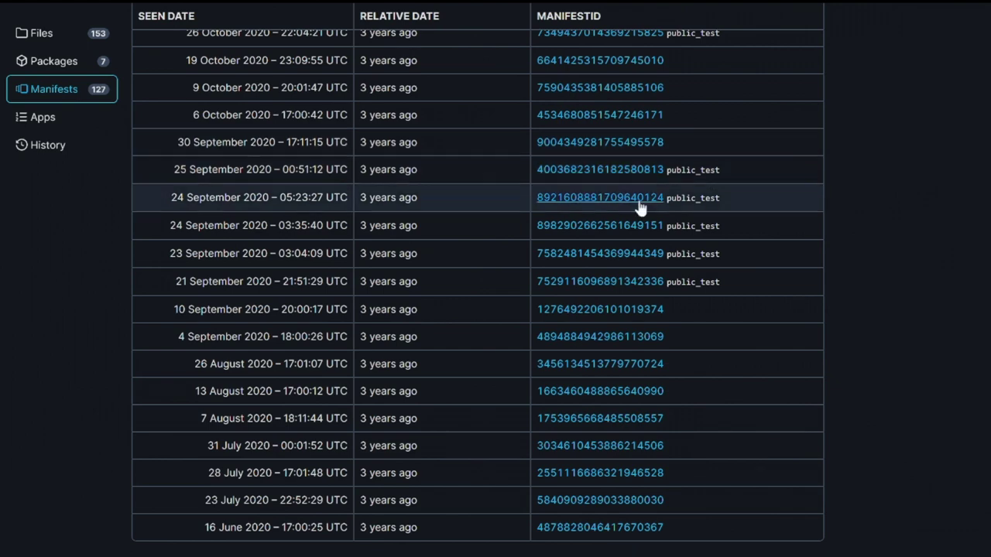
{"action": "scroll", "coordinate": [632, 292], "scroll_direction": "up", "scroll_amount": 2}
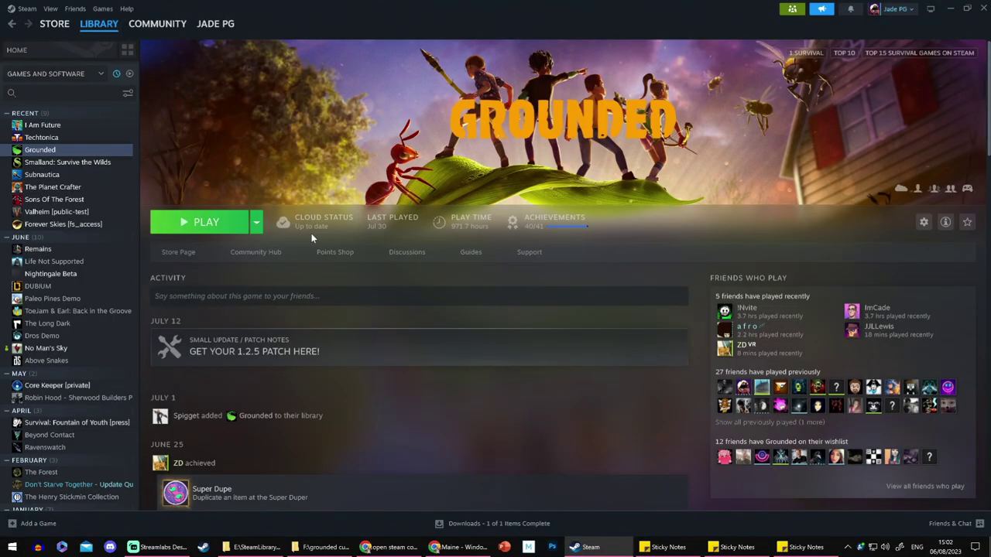
Launch Steam's console via steam://open/console, dismissing the Family View PIN request and retrying.
{"action": "key", "text": "super+r"}
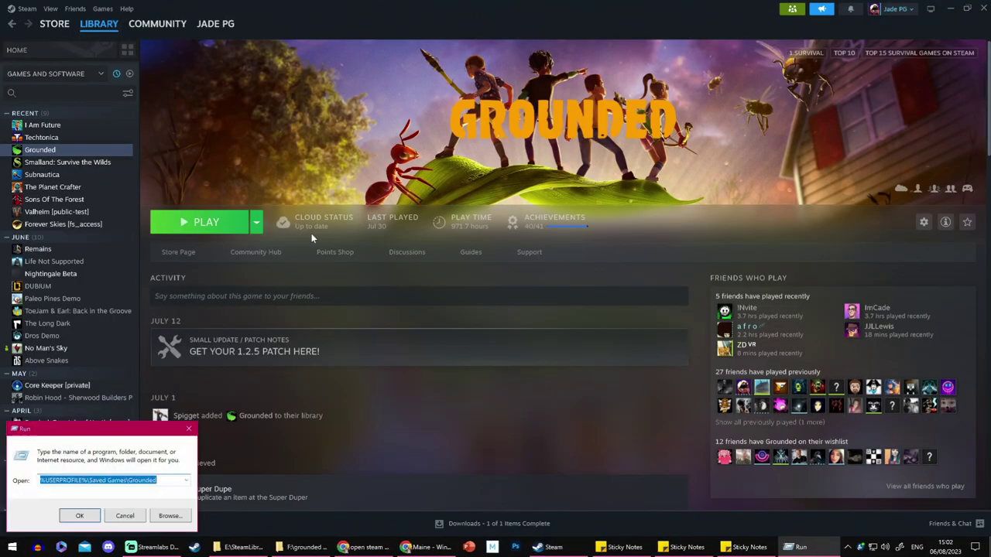
{"action": "type", "text": "steam://open/console"}
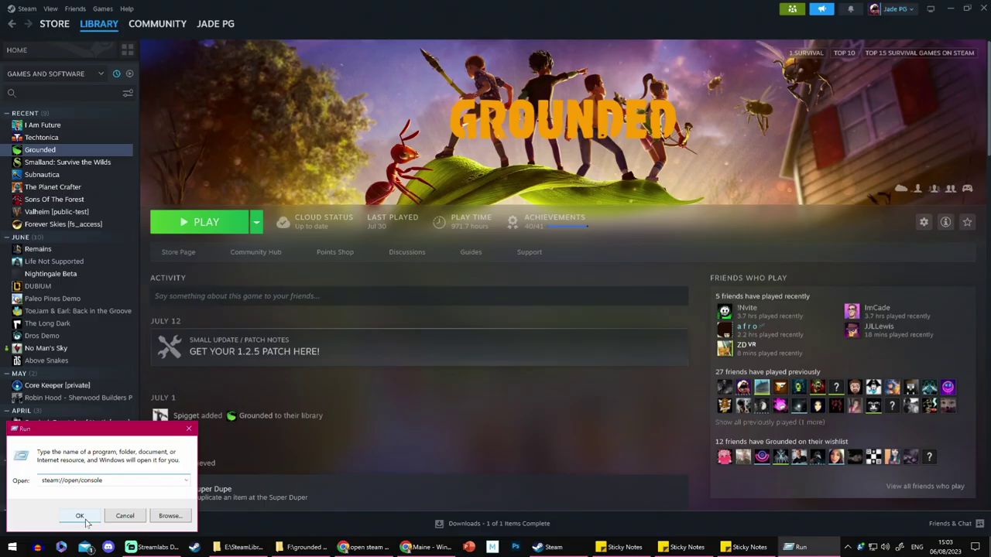
{"action": "left_click", "coordinate": [85, 520]}
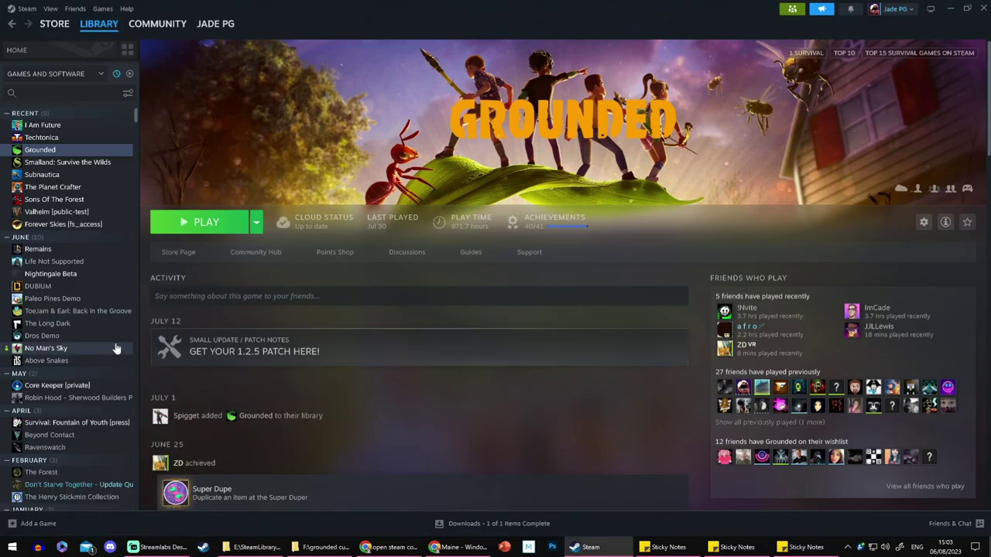
{"action": "left_click", "coordinate": [792, 9]}
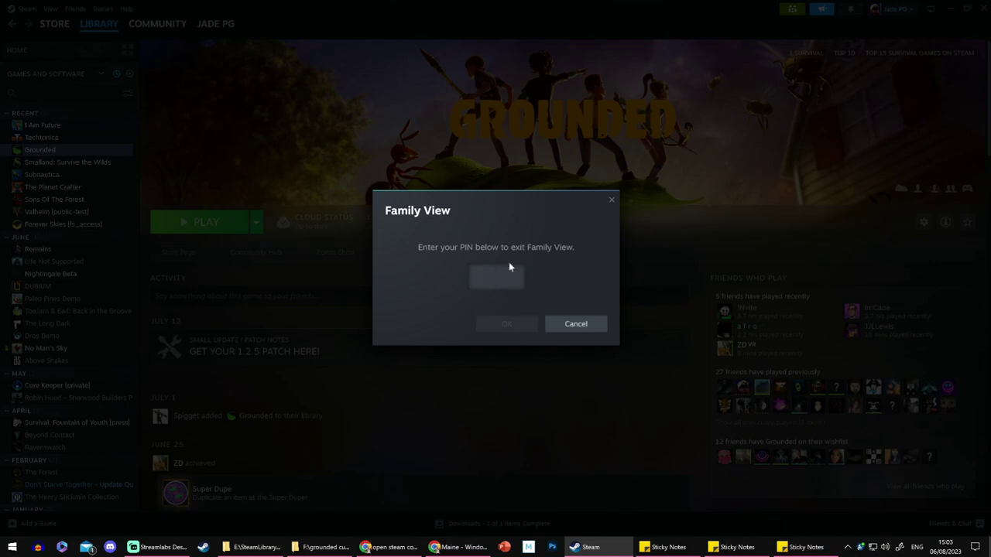
{"action": "key", "text": "Escape"}
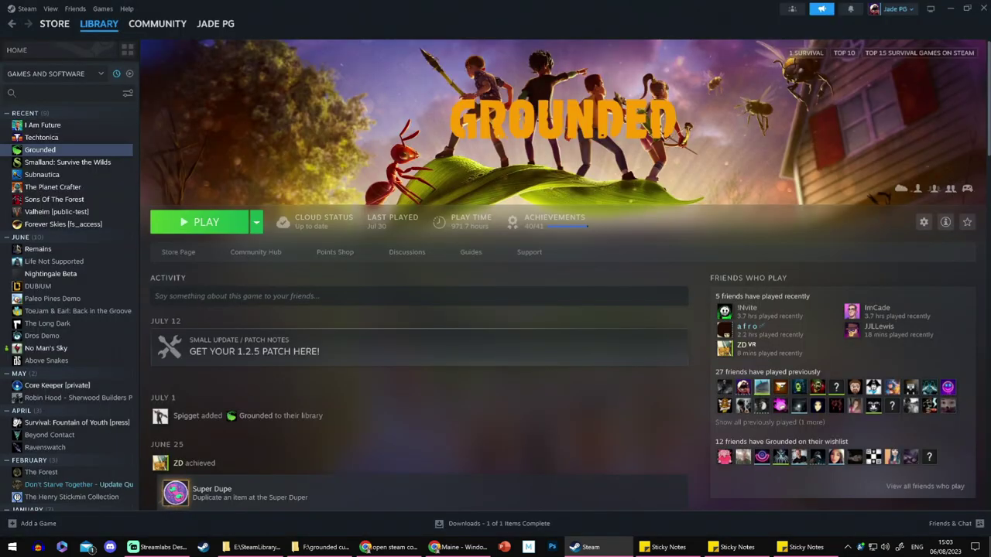
{"action": "key", "text": "super+r"}
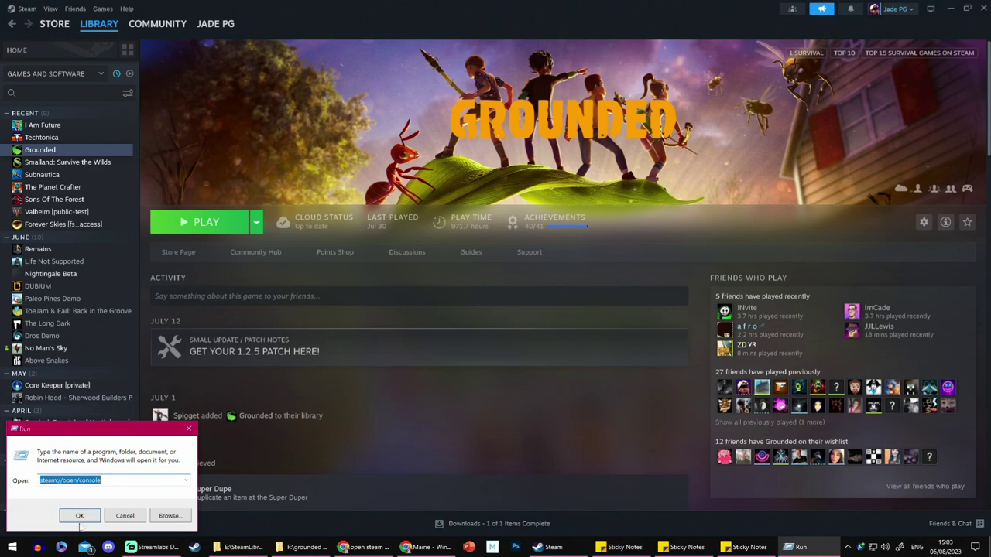
{"action": "left_click", "coordinate": [80, 516]}
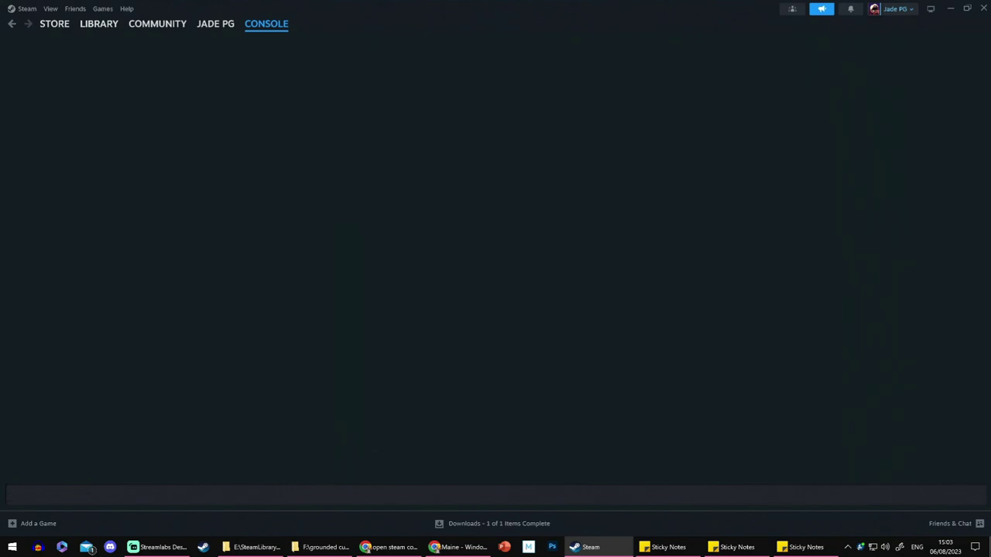
{"action": "left_click", "coordinate": [509, 495]}
{"action": "type", "text": "down"}
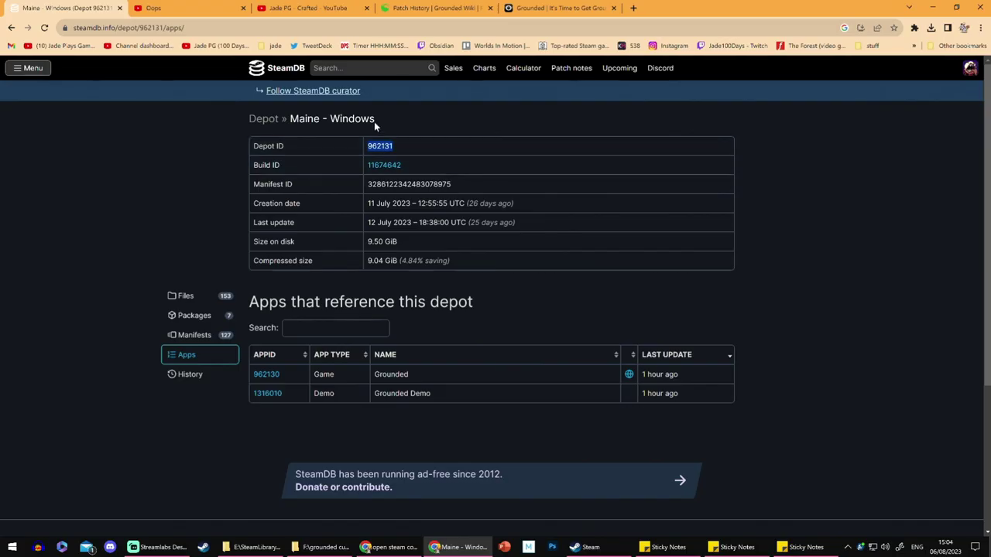
{"action": "mouse_move", "coordinate": [257, 377]}
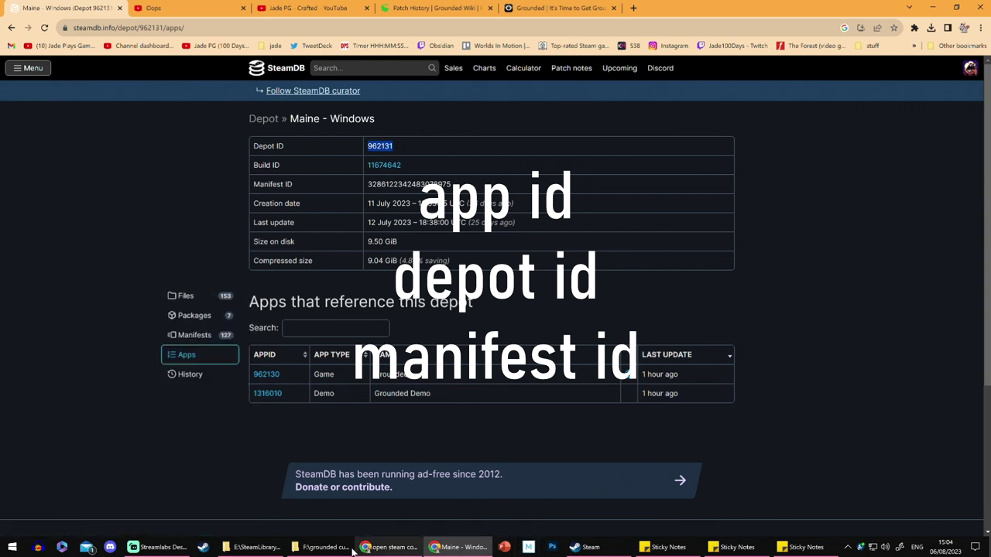
{"action": "left_click", "coordinate": [582, 547]}
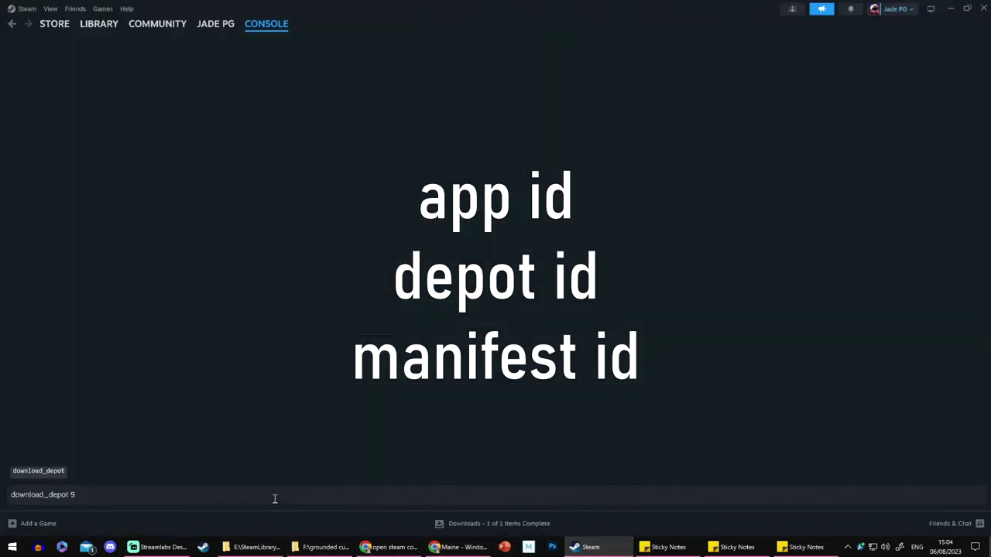
{"action": "type", "text": "2130"}
{"action": "left_click", "coordinate": [461, 547]}
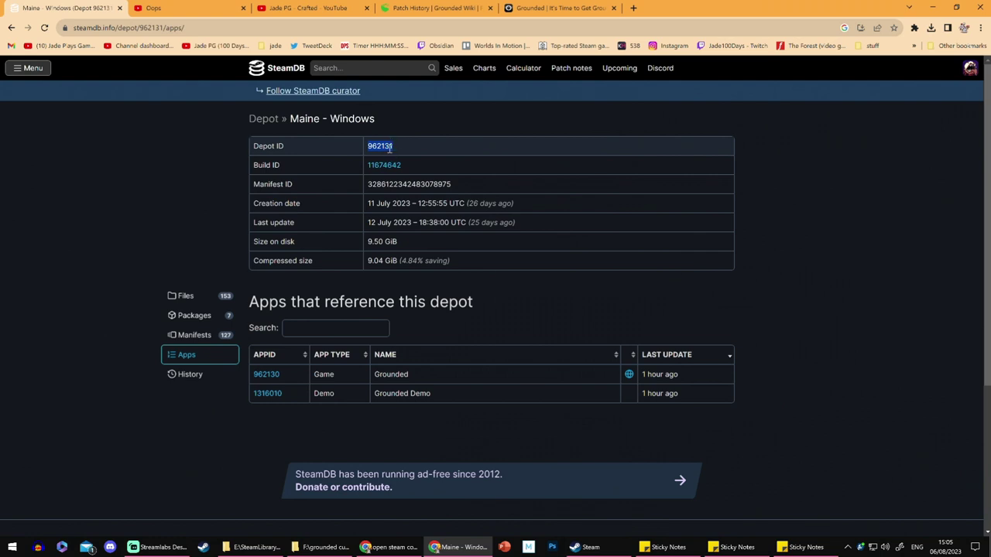
{"action": "key", "text": "alt+Tab"}
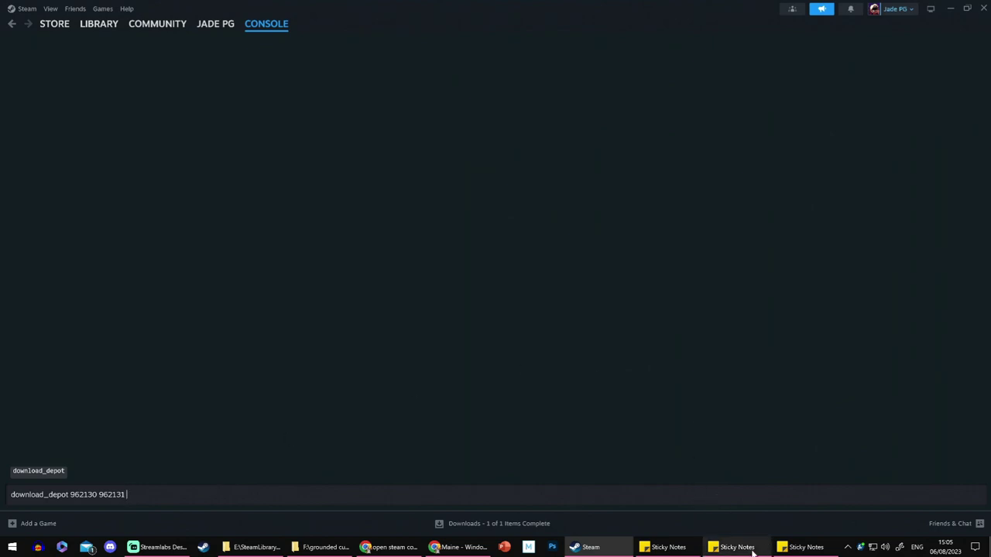
{"action": "left_click", "coordinate": [752, 548]}
{"action": "left_click", "coordinate": [196, 500]}
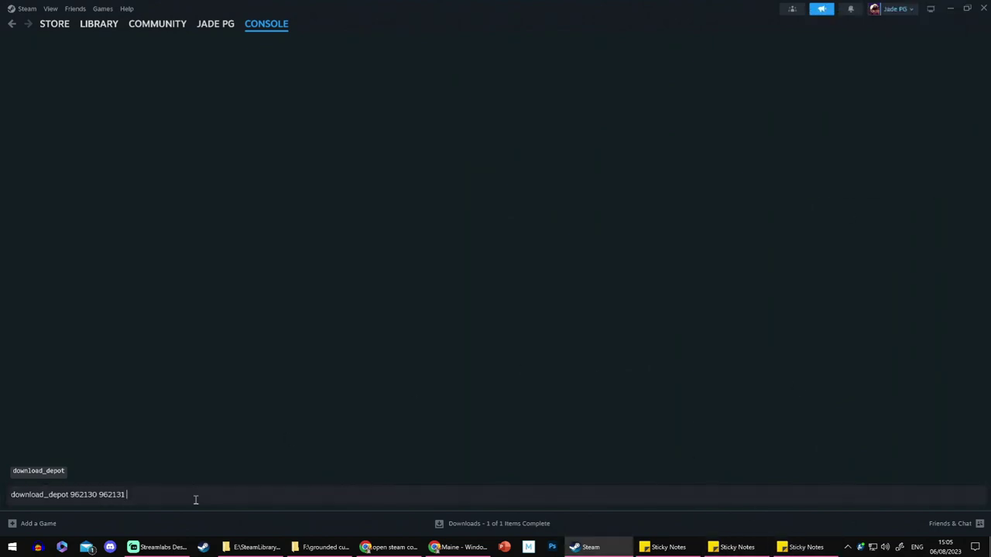
{"action": "key", "text": "ctrl+v"}
{"action": "key", "text": "Return"}
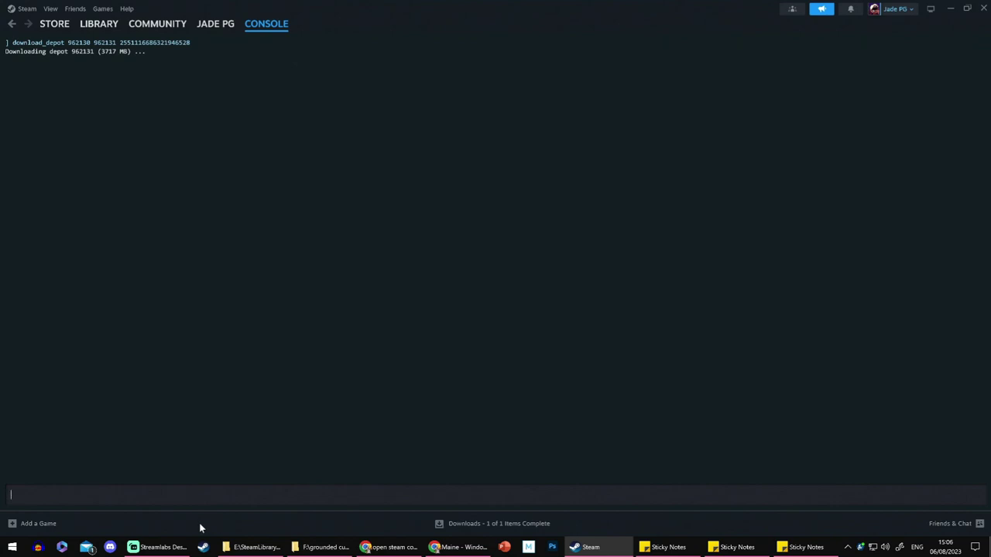
{"action": "right_click", "coordinate": [8, 551]}
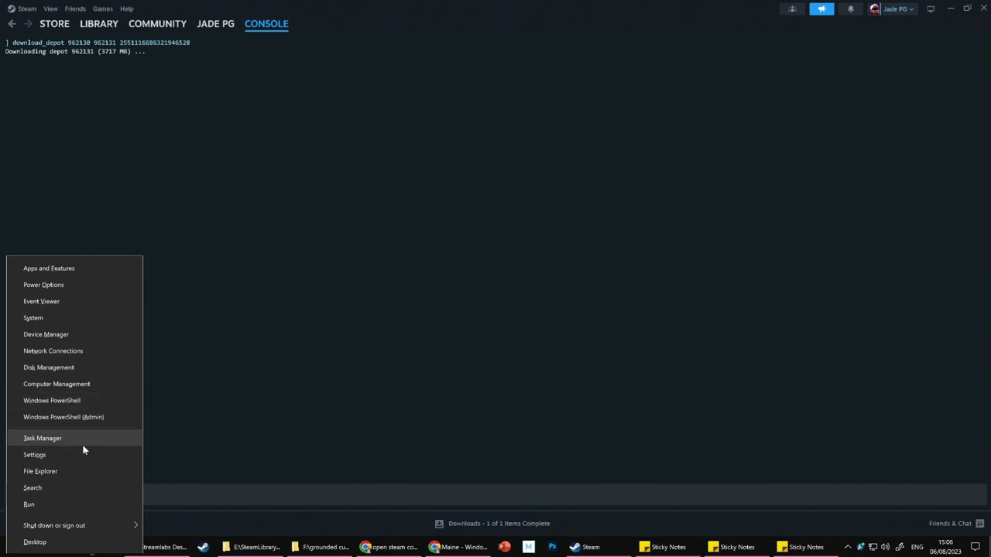
Watch Steam's disk and network activity in Task Manager, then minimise it once the download finishes.
{"action": "left_click", "coordinate": [82, 443]}
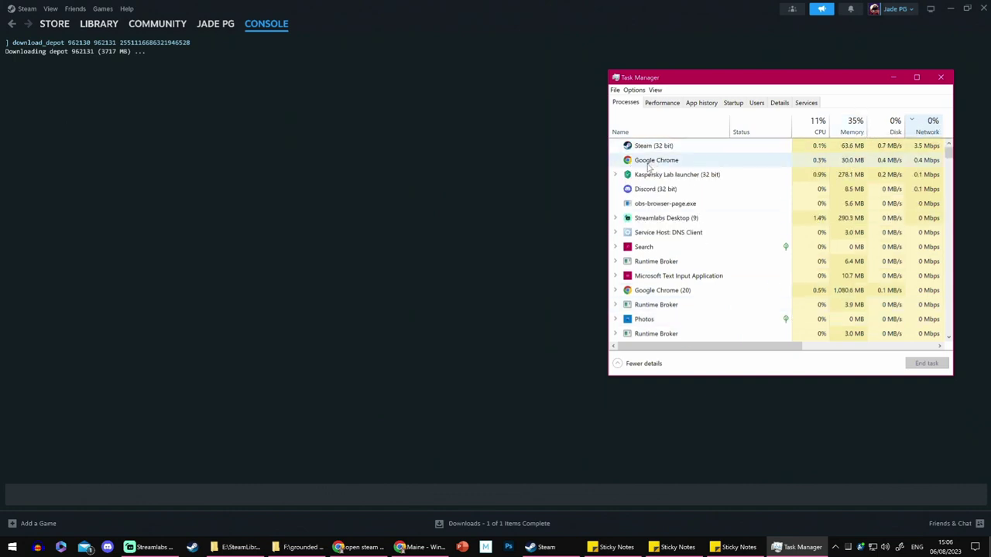
{"action": "left_click", "coordinate": [131, 69]}
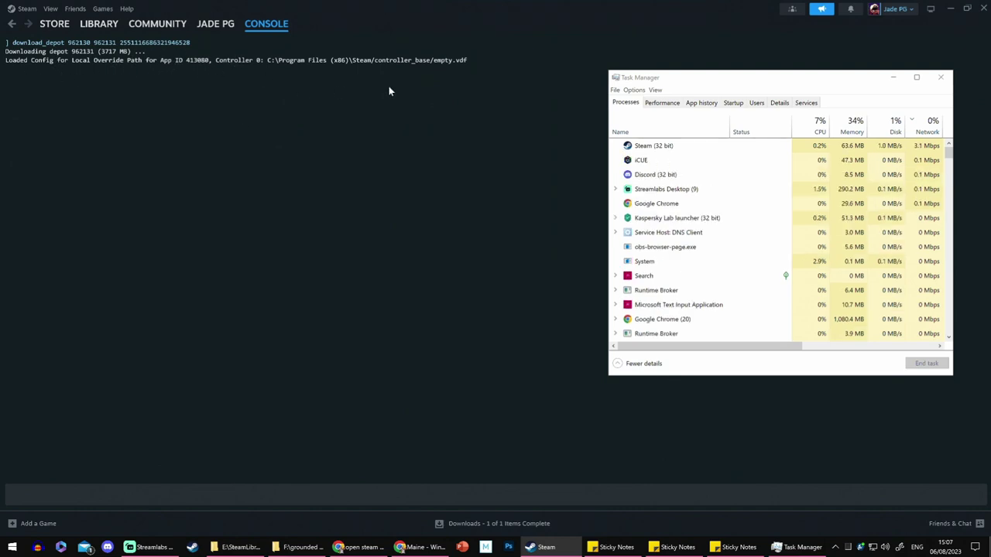
{"action": "left_click", "coordinate": [893, 77]}
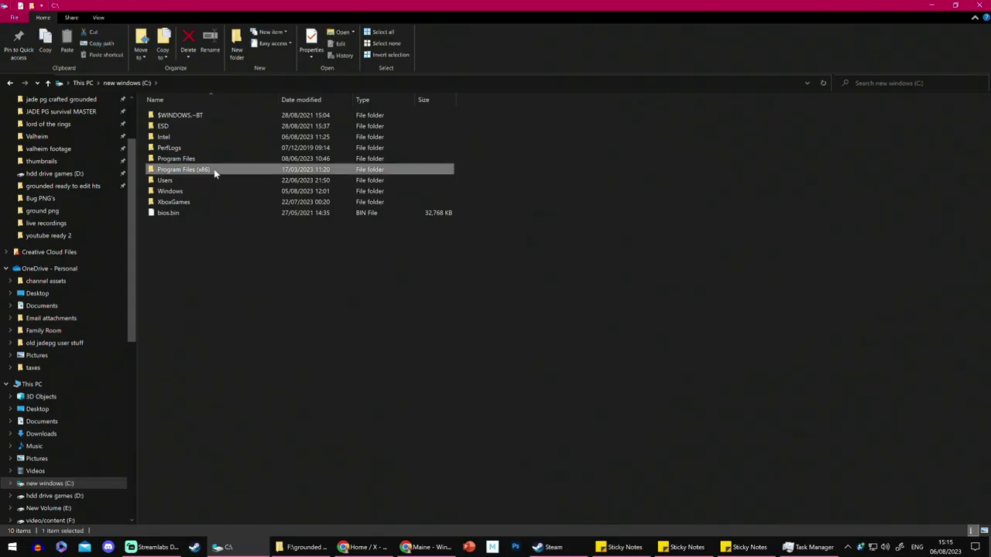
Browse Program Files (x86)\Steam\steamapps\content\app_962130\depot_962131 and launch Grounded.exe (version 0.1.0.2168).
{"action": "double_click", "coordinate": [213, 167]}
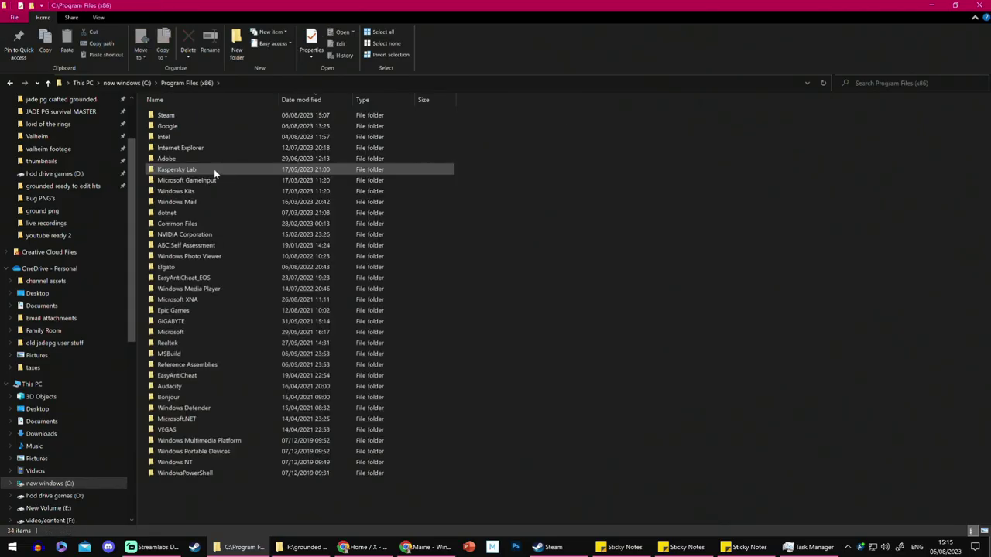
{"action": "double_click", "coordinate": [199, 115]}
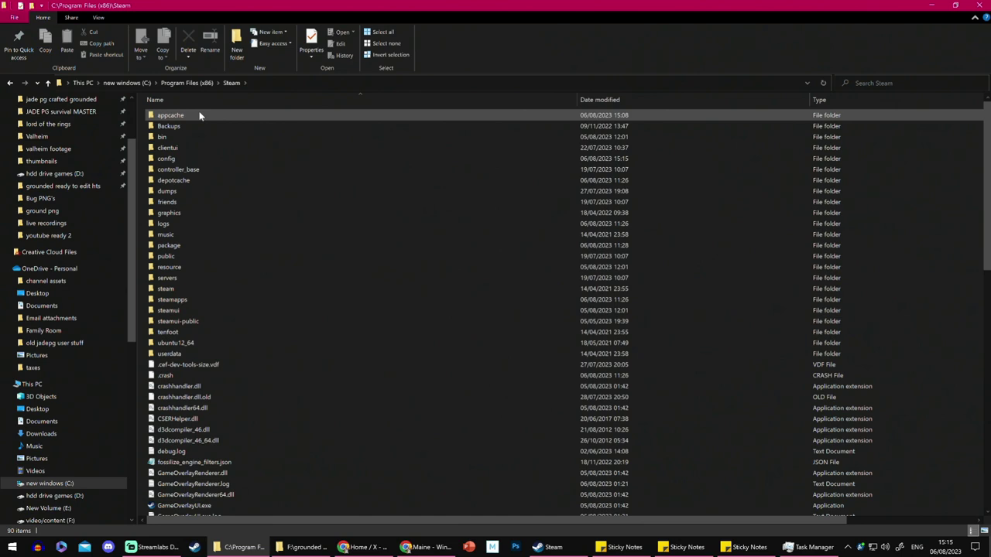
{"action": "double_click", "coordinate": [190, 300]}
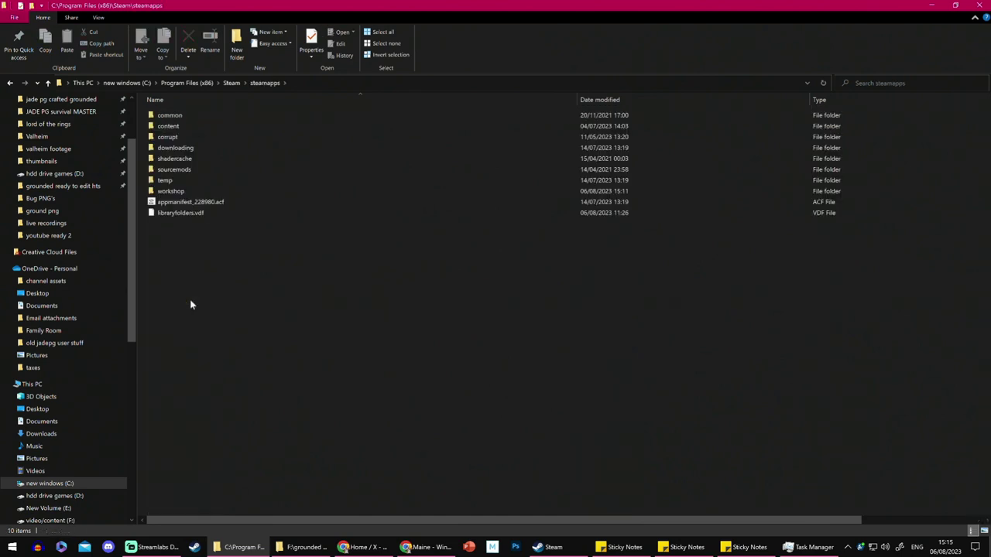
{"action": "double_click", "coordinate": [192, 126]}
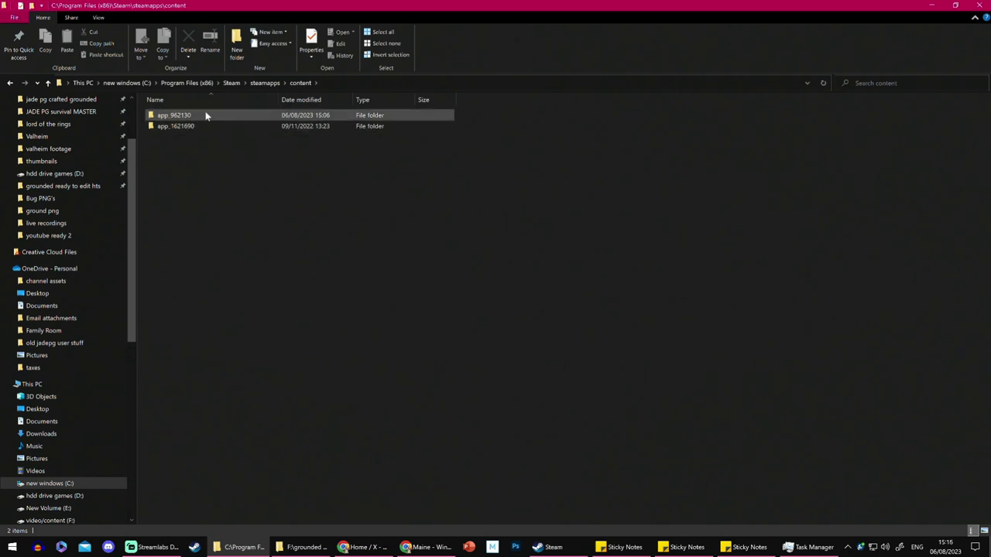
{"action": "double_click", "coordinate": [206, 115]}
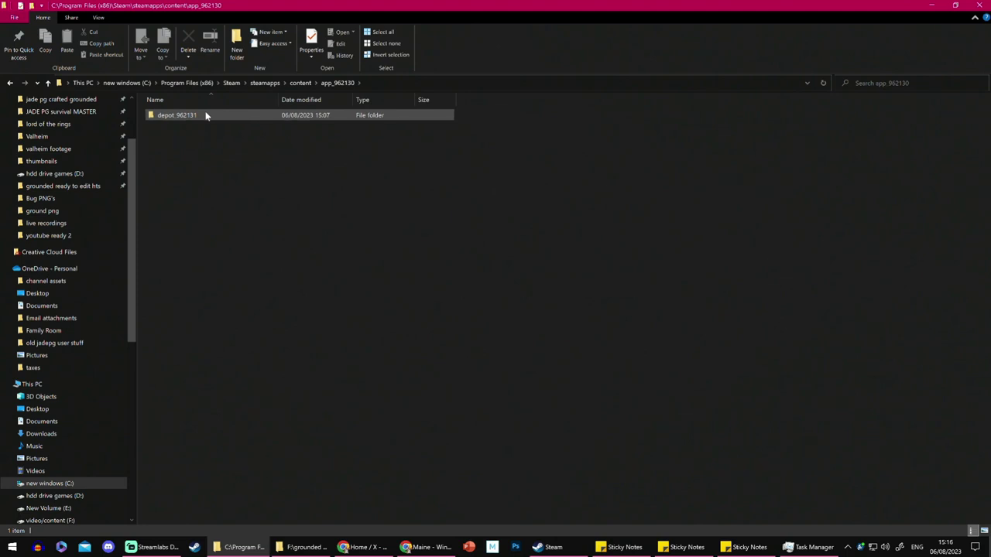
{"action": "double_click", "coordinate": [206, 115]}
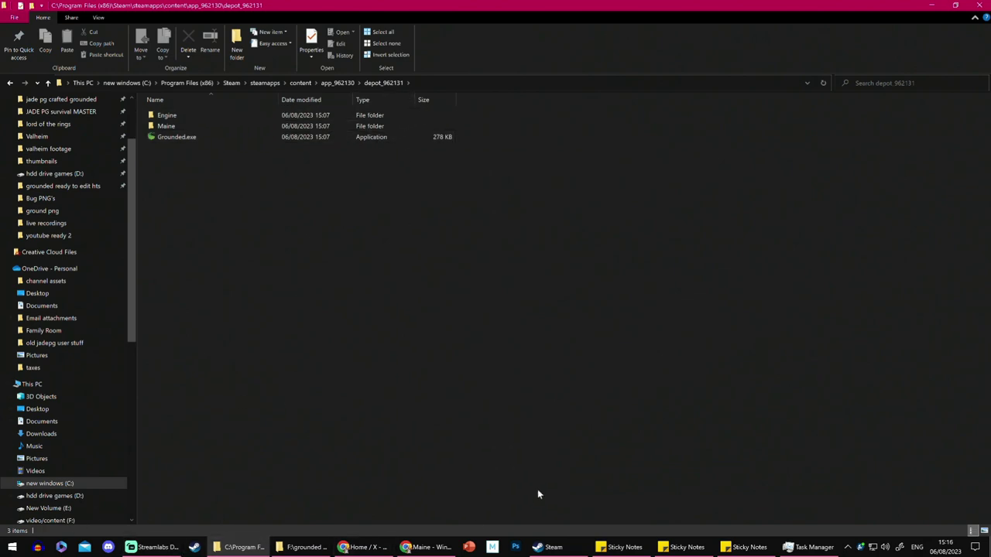
{"action": "double_click", "coordinate": [192, 138]}
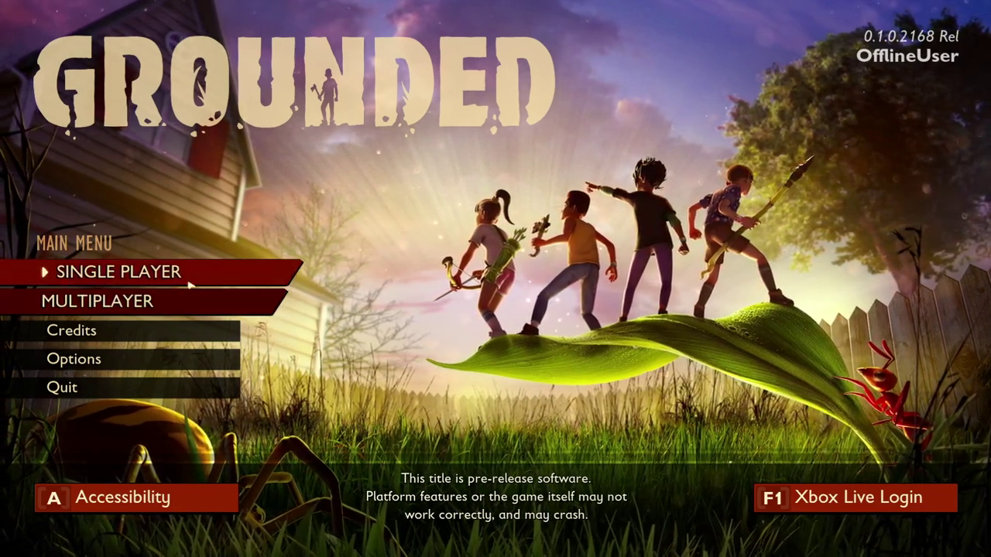
{"action": "left_click", "coordinate": [190, 285]}
{"action": "left_click", "coordinate": [240, 118]}
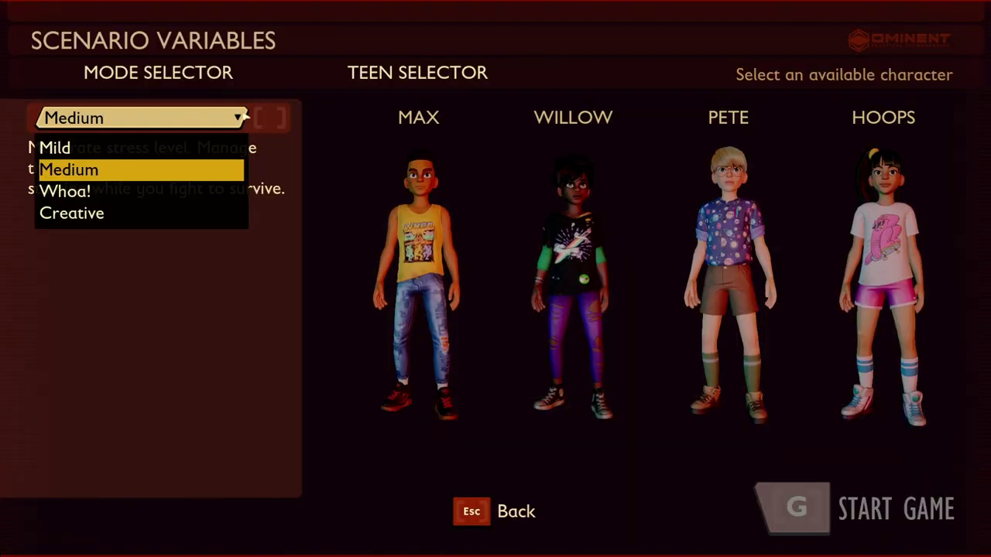
{"action": "left_click", "coordinate": [380, 157]}
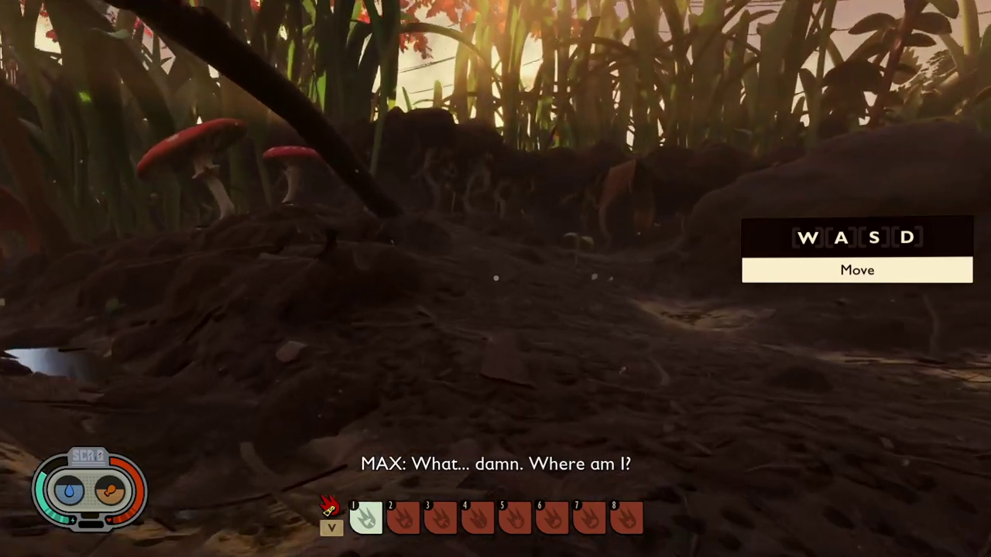
{"action": "key", "text": "w"}
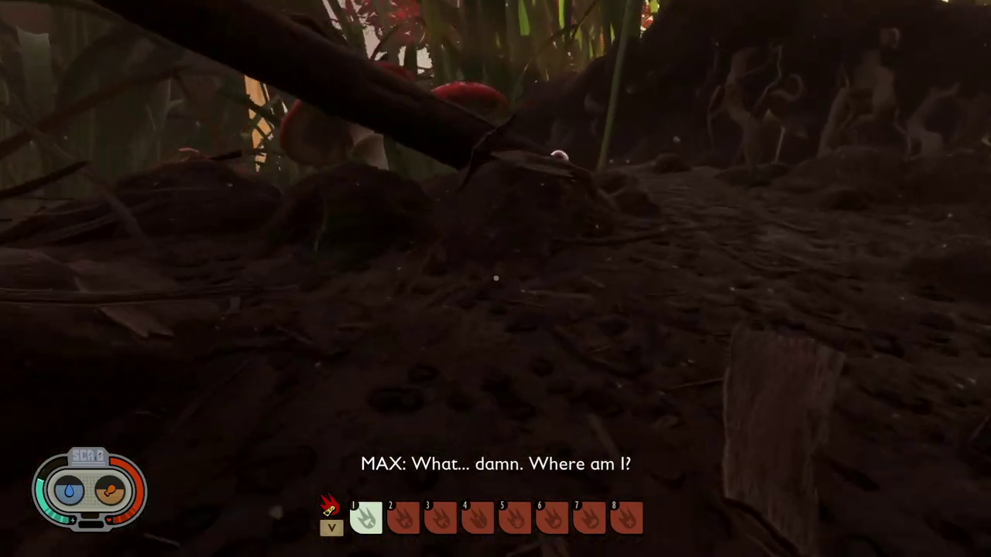
{"action": "key", "text": "w"}
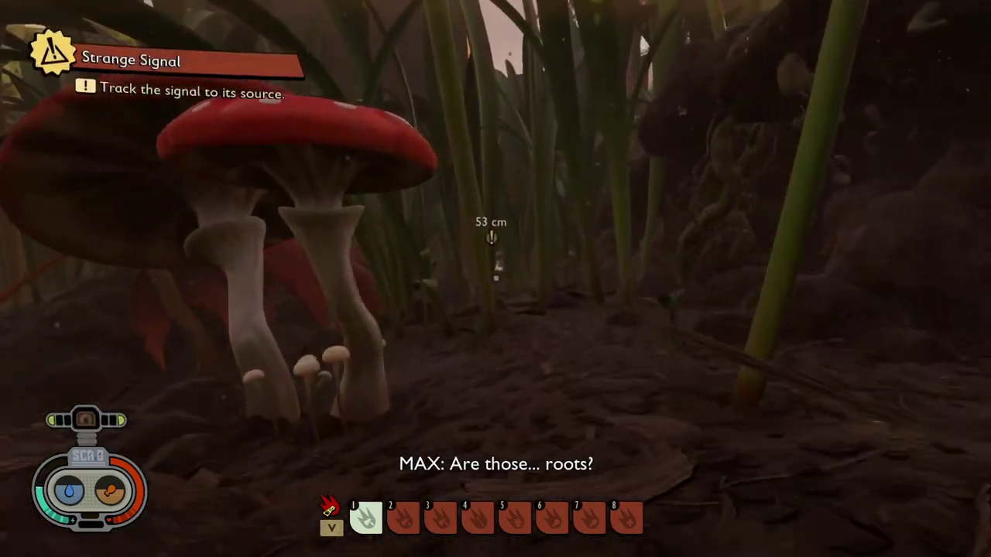
{"action": "key", "text": "w"}
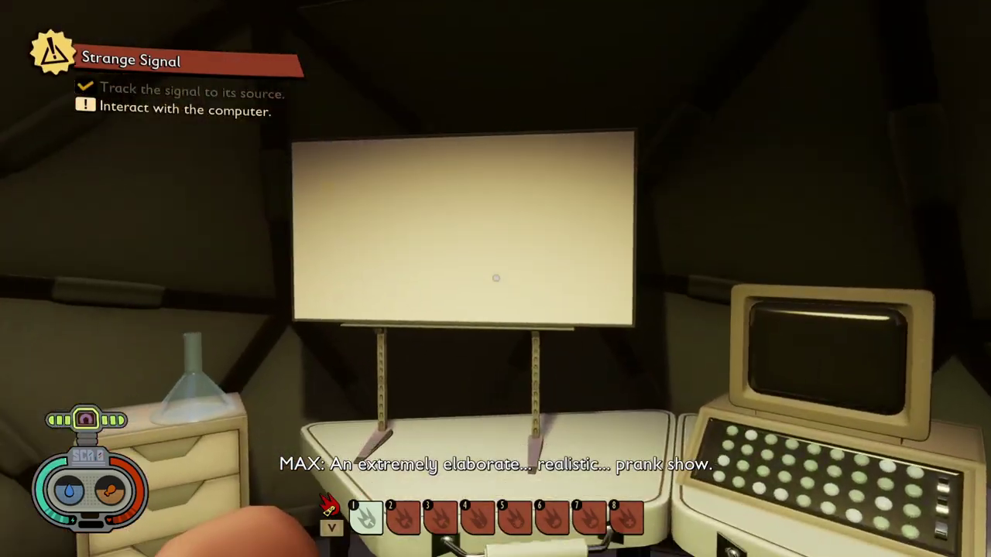
{"action": "key", "text": "Tab"}
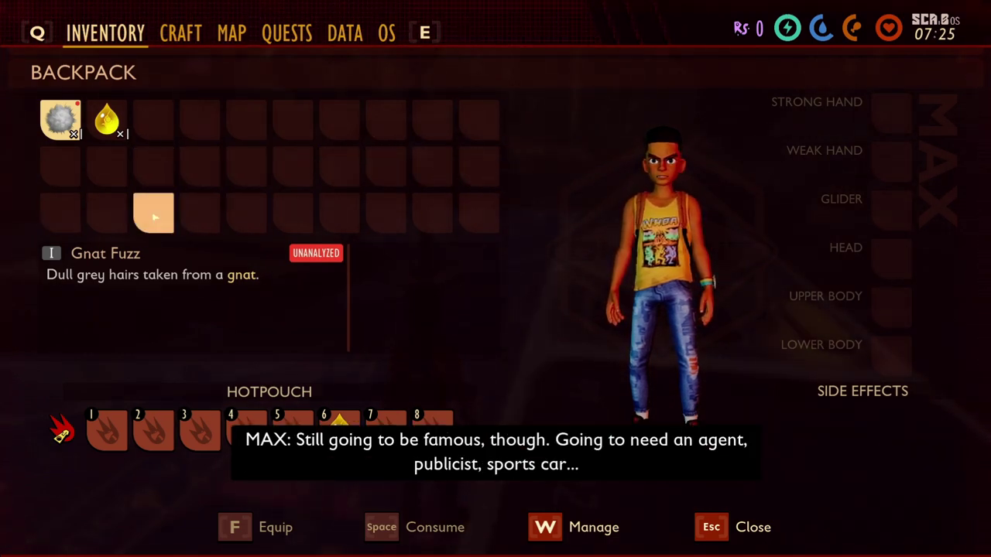
{"action": "key", "text": "Escape"}
{"action": "key", "text": "Escape"}
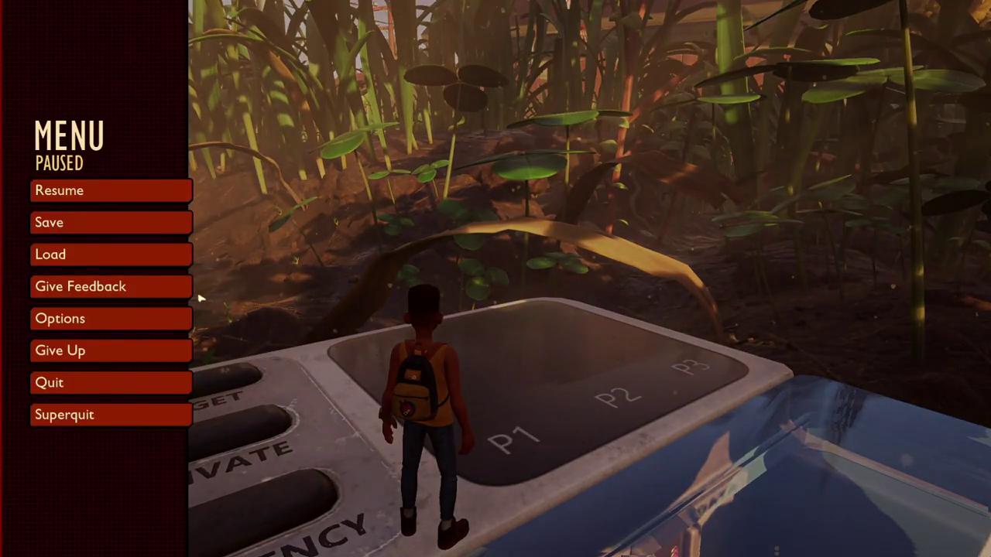
{"action": "left_click", "coordinate": [135, 382]}
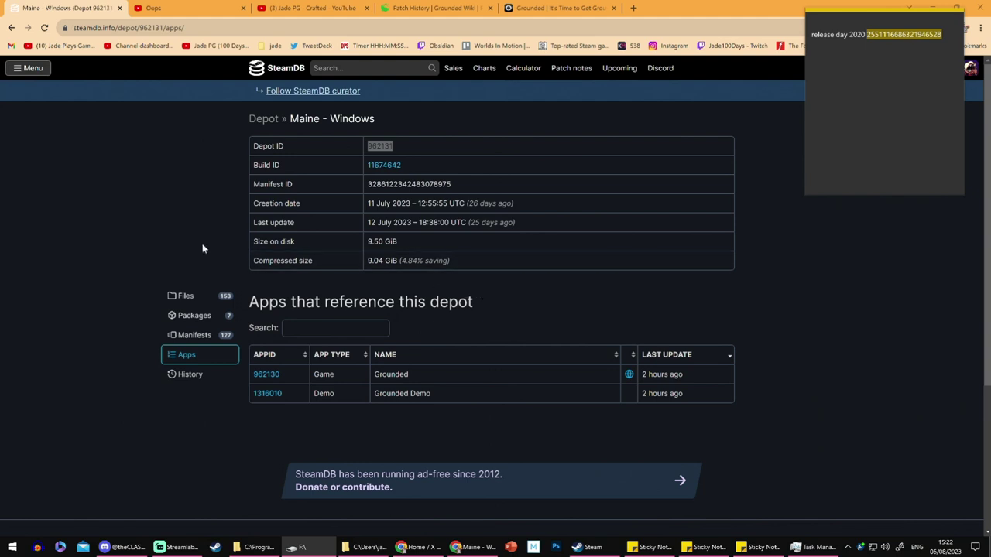
Reopen depot 962131's previously seen manifests on SteamDB, then switch to the wiki's patch history.
{"action": "left_click", "coordinate": [298, 117]}
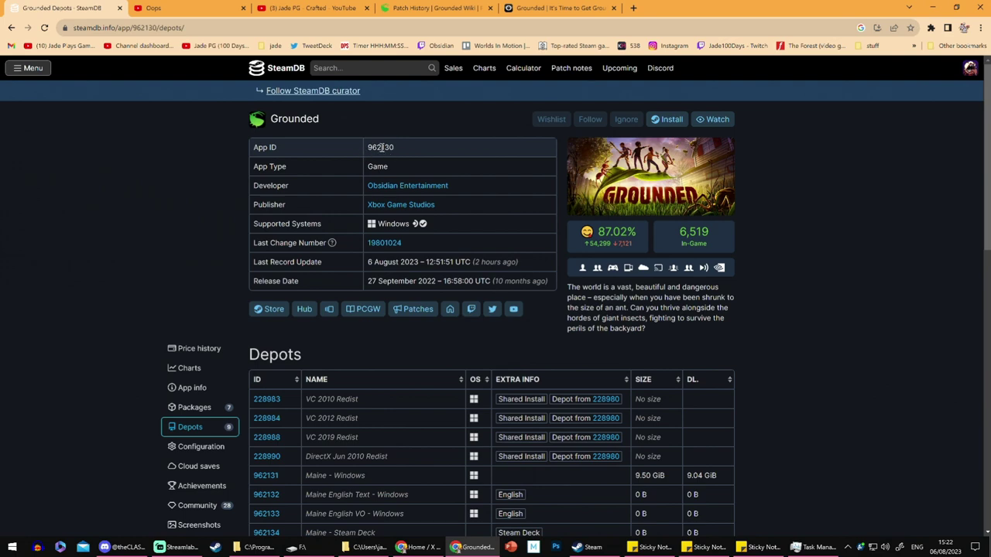
{"action": "scroll", "coordinate": [272, 379], "scroll_direction": "down", "scroll_amount": 2}
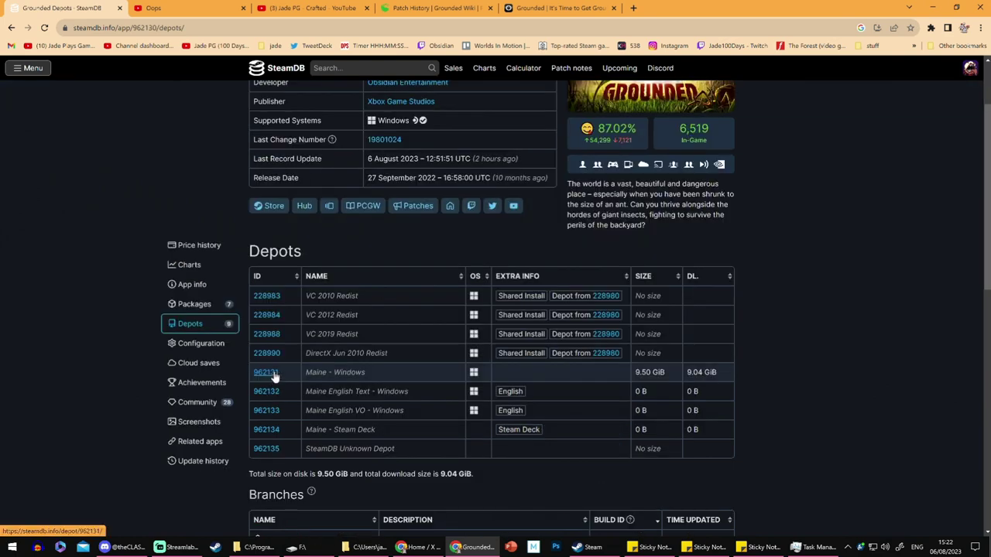
{"action": "left_click", "coordinate": [273, 374]}
{"action": "scroll", "coordinate": [325, 371], "scroll_direction": "down", "scroll_amount": 6}
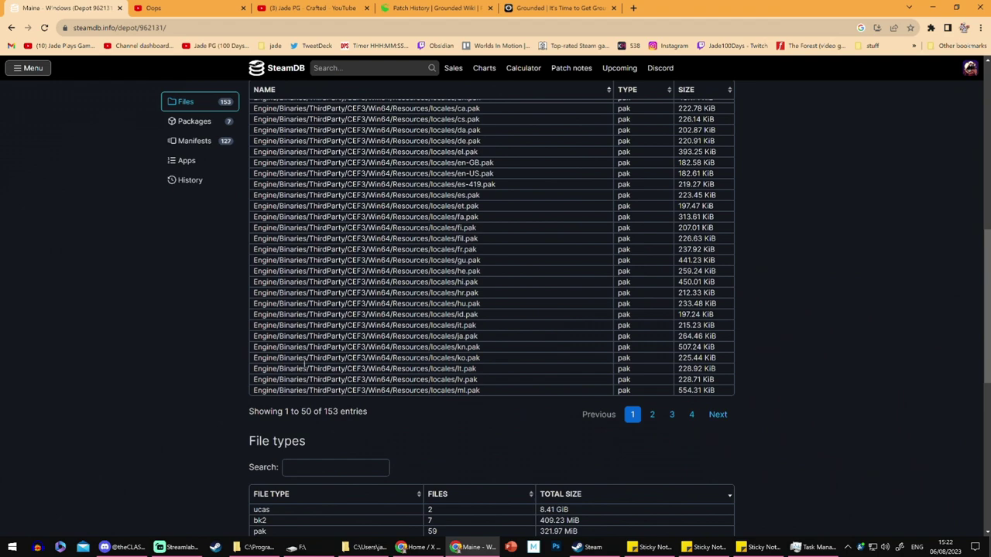
{"action": "left_click", "coordinate": [194, 143]}
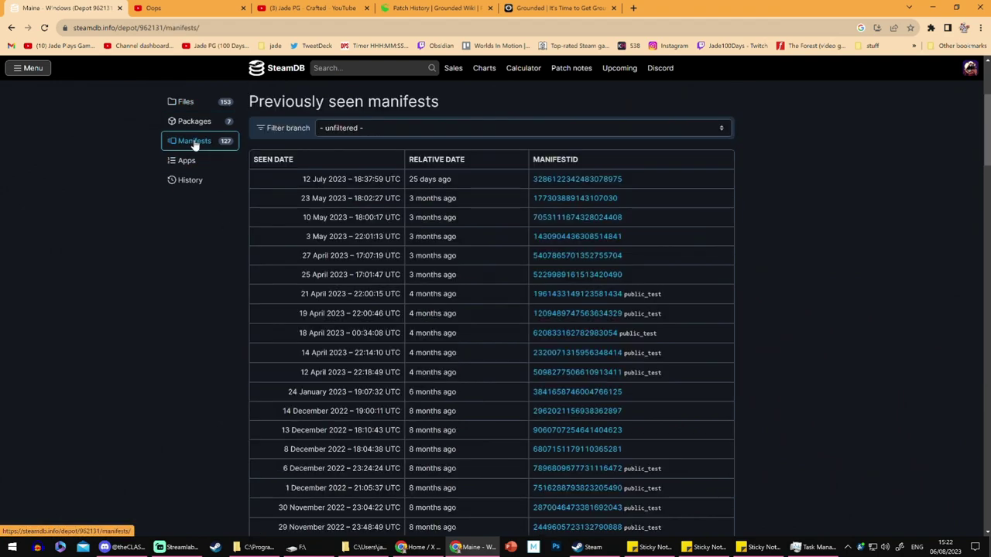
{"action": "scroll", "coordinate": [434, 279], "scroll_direction": "down", "scroll_amount": 10}
{"action": "scroll", "coordinate": [436, 283], "scroll_direction": "down", "scroll_amount": 10}
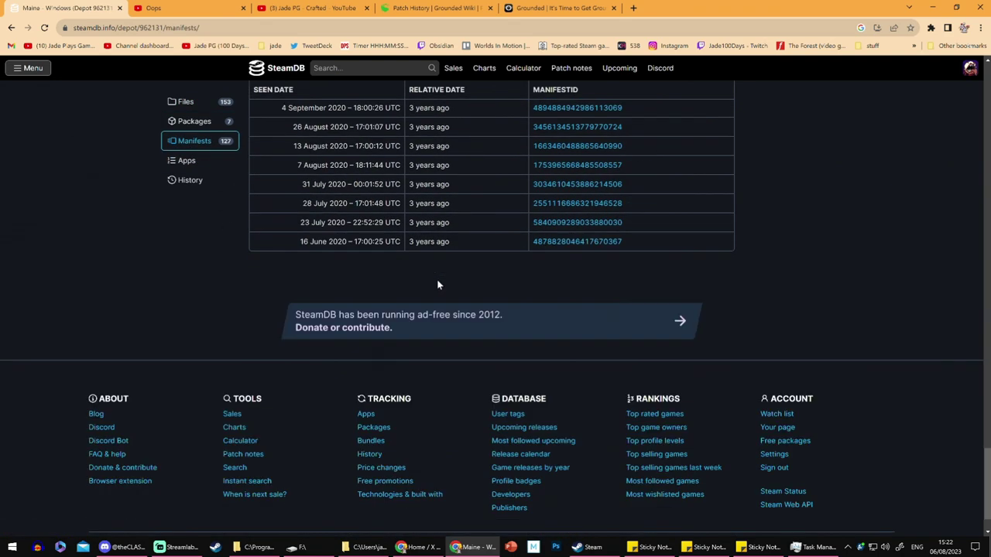
{"action": "scroll", "coordinate": [556, 273], "scroll_direction": "up", "scroll_amount": 2}
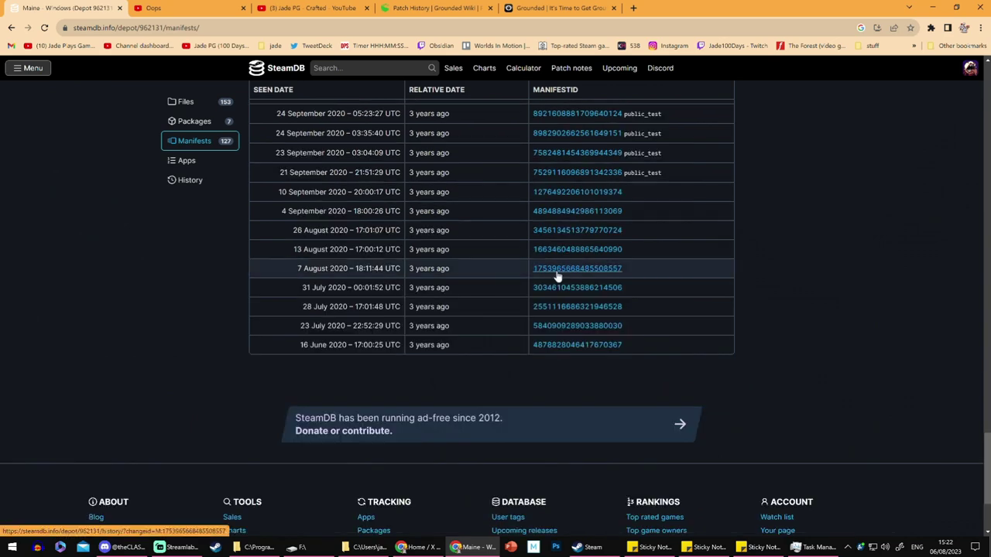
{"action": "left_click", "coordinate": [434, 8]}
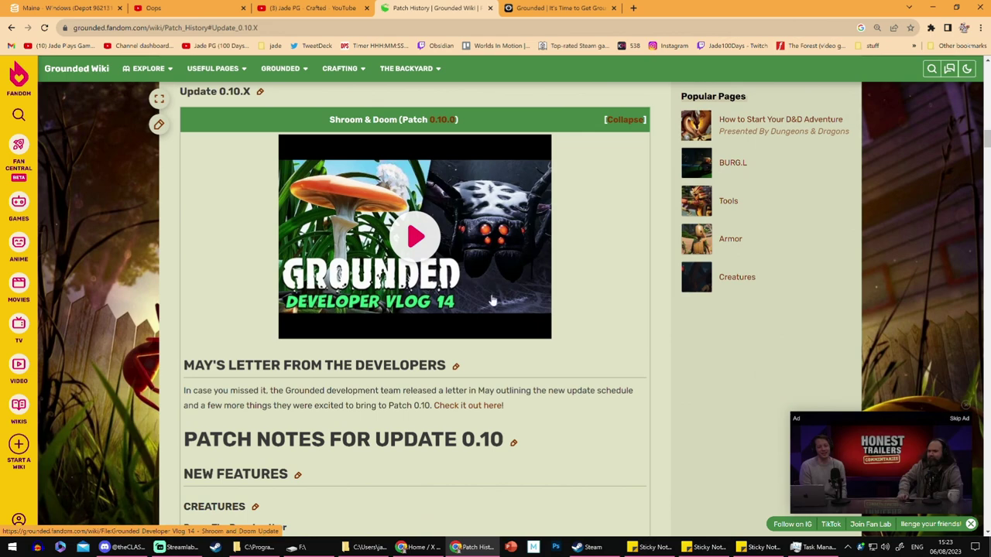
Read the Update 0.10 Shroom & Doom notes and June 30, 2021 announcement, then return to SteamDB.
{"action": "scroll", "coordinate": [449, 302], "scroll_direction": "down", "scroll_amount": 2}
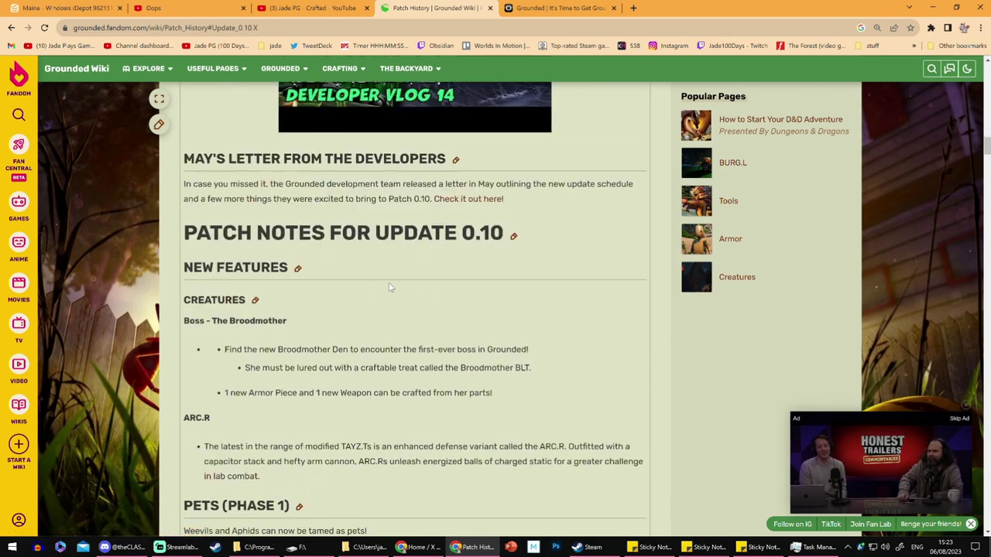
{"action": "scroll", "coordinate": [379, 288], "scroll_direction": "down", "scroll_amount": 2}
{"action": "scroll", "coordinate": [368, 286], "scroll_direction": "down", "scroll_amount": 2}
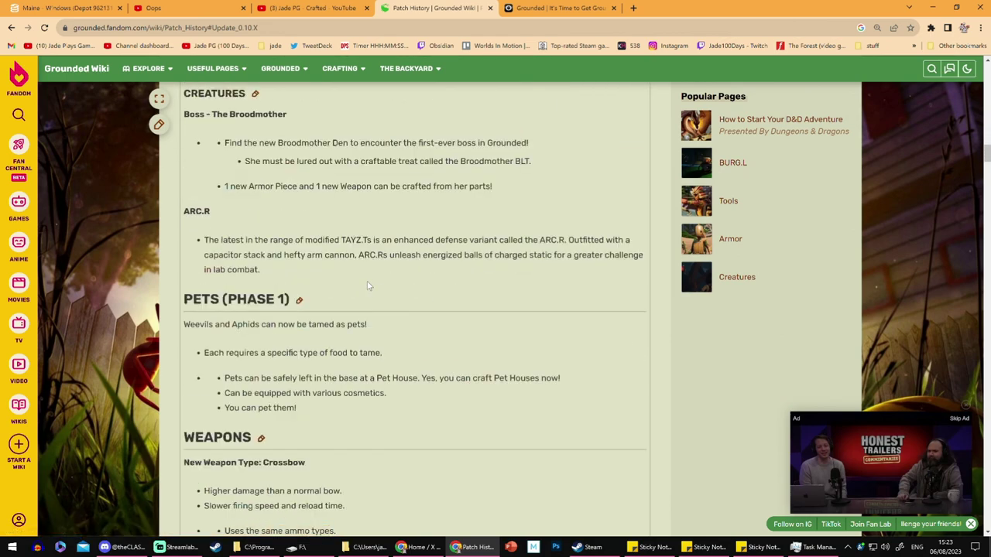
{"action": "scroll", "coordinate": [363, 298], "scroll_direction": "down", "scroll_amount": 4}
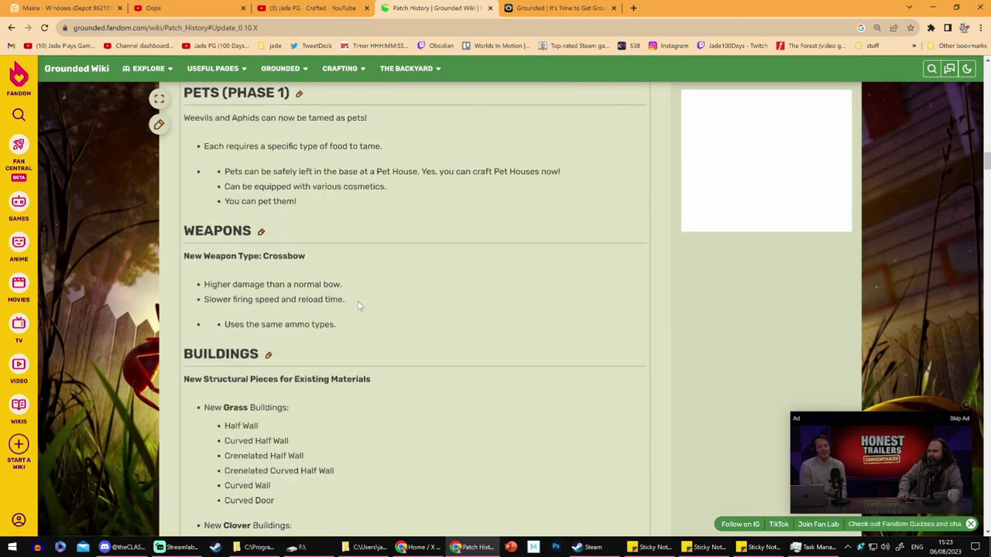
{"action": "scroll", "coordinate": [359, 301], "scroll_direction": "down", "scroll_amount": 3}
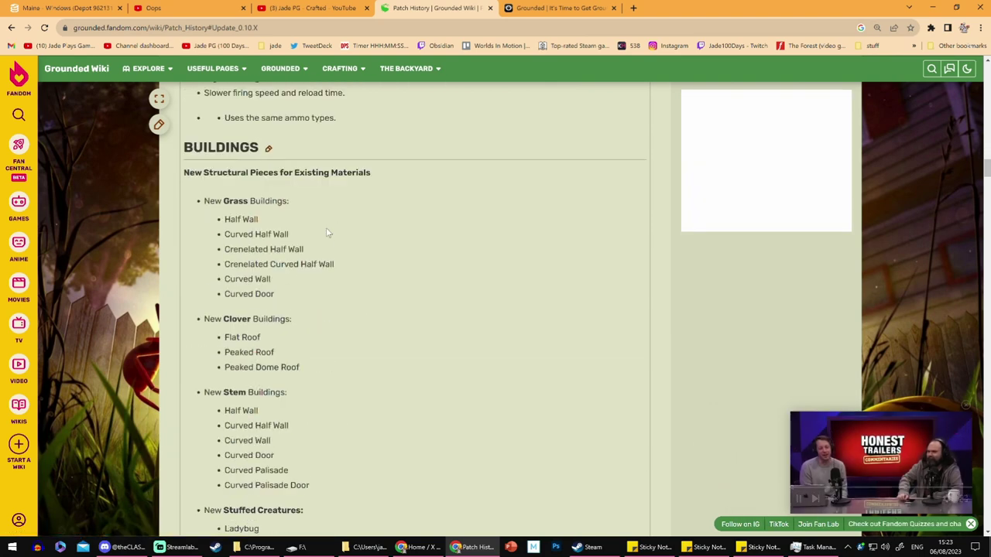
{"action": "scroll", "coordinate": [314, 247], "scroll_direction": "down", "scroll_amount": 5}
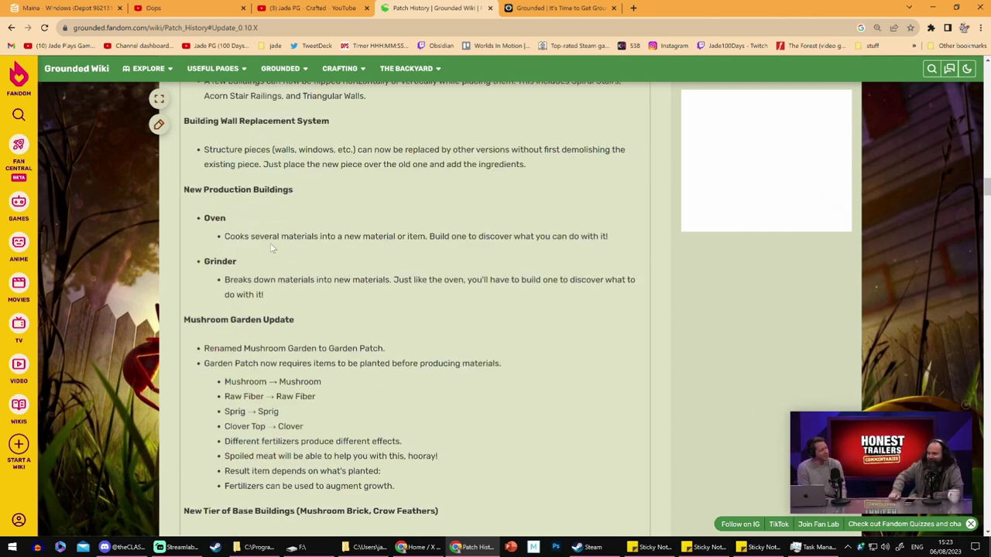
{"action": "left_click", "coordinate": [274, 250]}
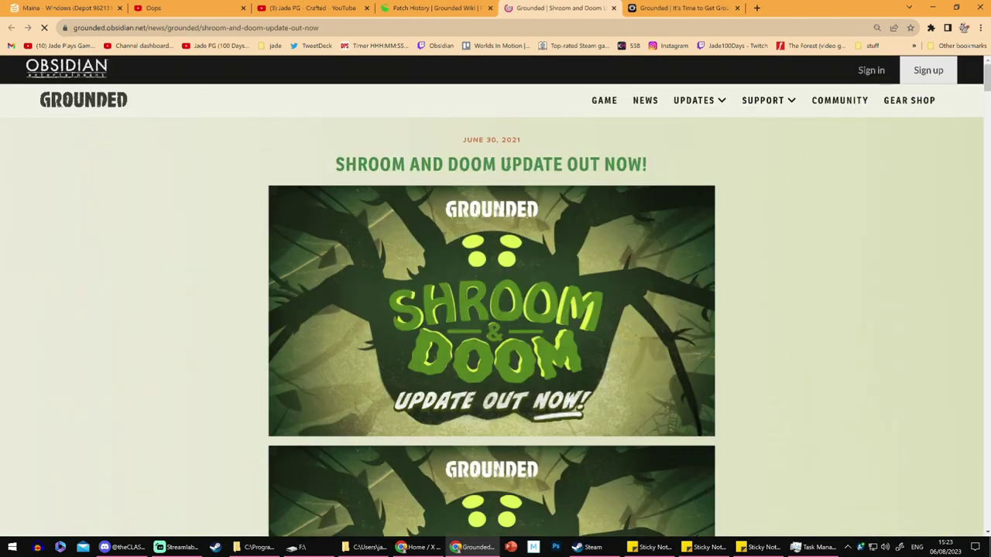
{"action": "key", "text": "ctrl+1"}
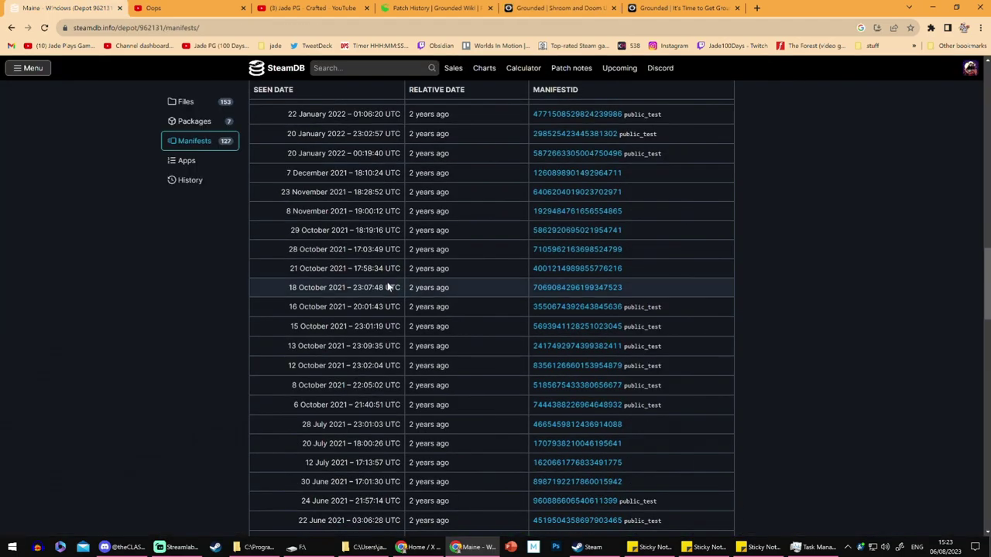
Copy the manifest ID from SteamDB's 30 June 2021 Maine - Windows row.
{"action": "scroll", "coordinate": [388, 281], "scroll_direction": "up", "scroll_amount": 3}
{"action": "scroll", "coordinate": [388, 278], "scroll_direction": "up", "scroll_amount": 1}
{"action": "scroll", "coordinate": [364, 280], "scroll_direction": "down", "scroll_amount": 5}
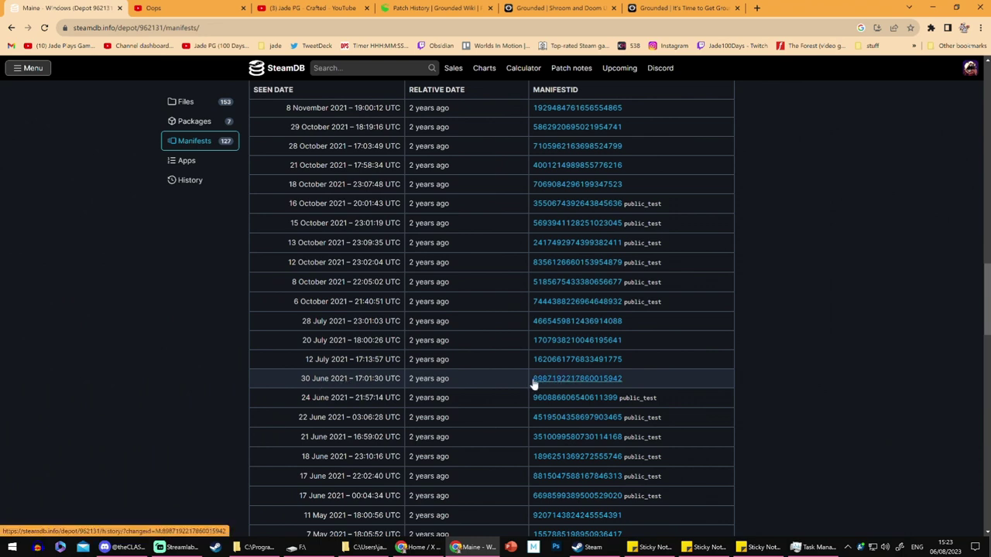
{"action": "left_click_drag", "start_coordinate": [534, 383], "coordinate": [647, 387]}
{"action": "key", "text": "ctrl+c"}
{"action": "right_click", "coordinate": [594, 382]}
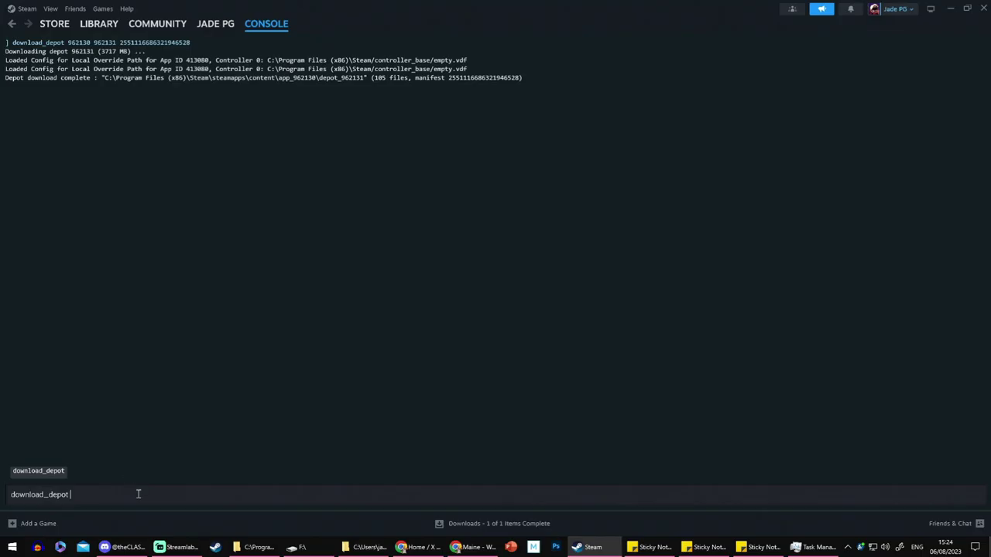
{"action": "key", "text": "ctrl+v"}
{"action": "left_click_drag", "start_coordinate": [69, 42], "coordinate": [113, 42]}
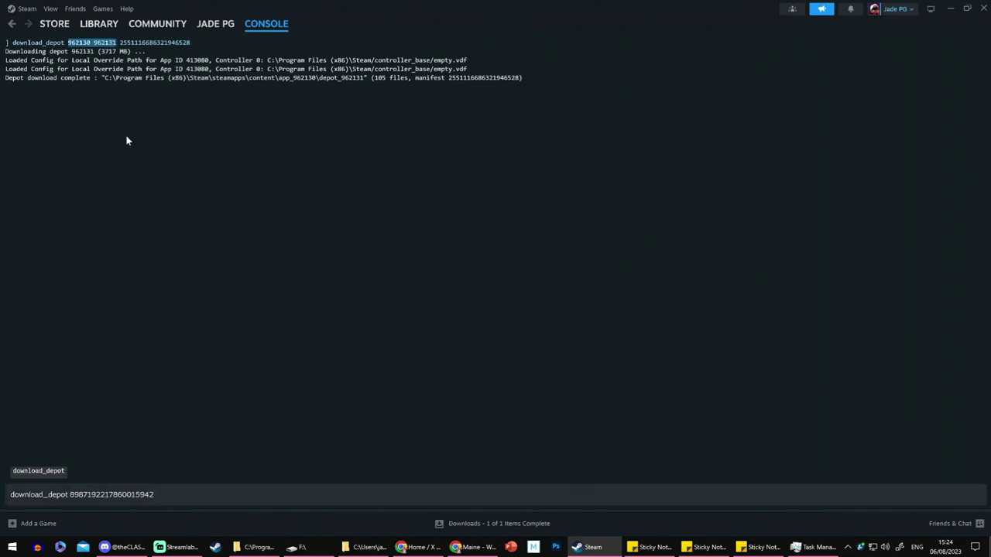
{"action": "left_click", "coordinate": [71, 498]}
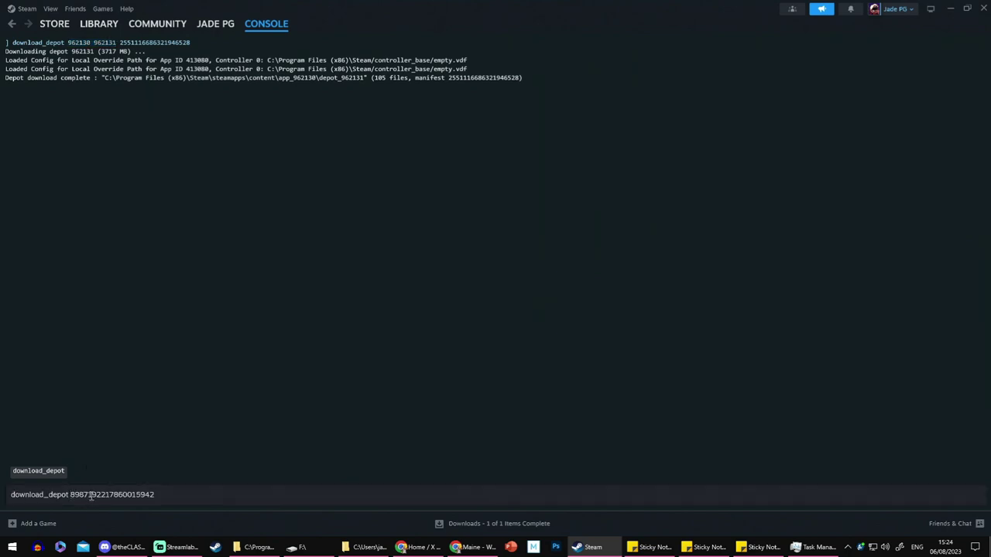
{"action": "key", "text": "ctrl+v"}
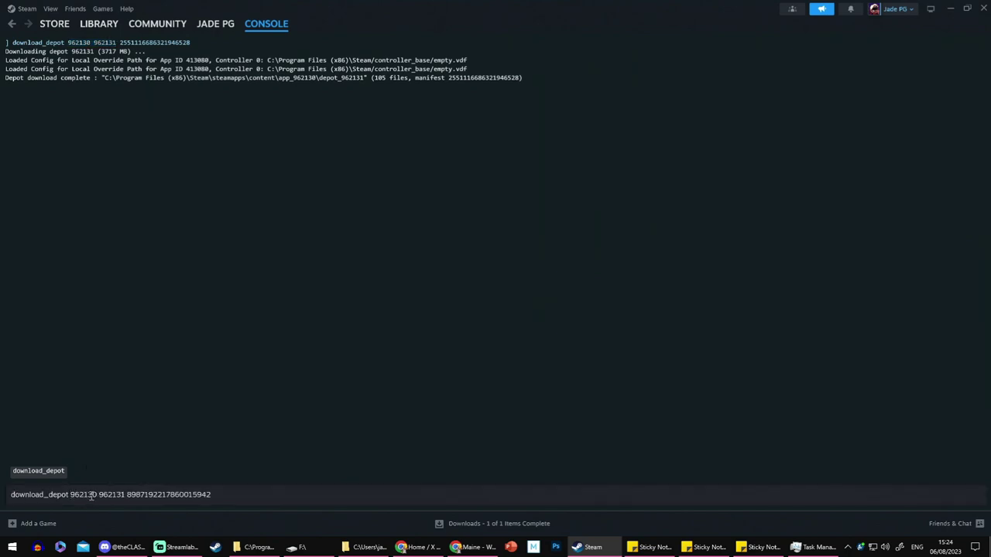
{"action": "left_click", "coordinate": [252, 495]}
{"action": "key", "text": "Return"}
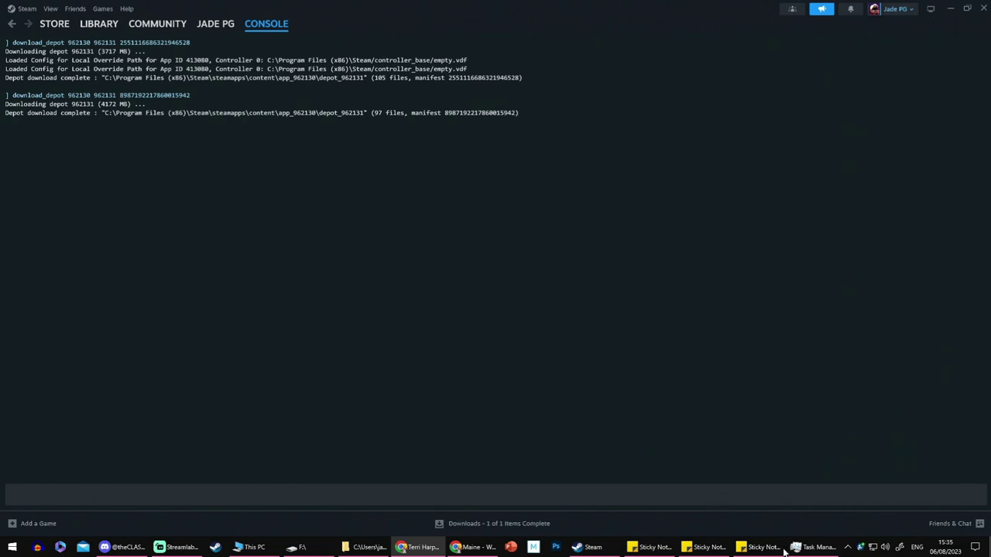
Minimize Task Manager and bring up the Grounded saves folder window.
{"action": "left_click", "coordinate": [816, 549]}
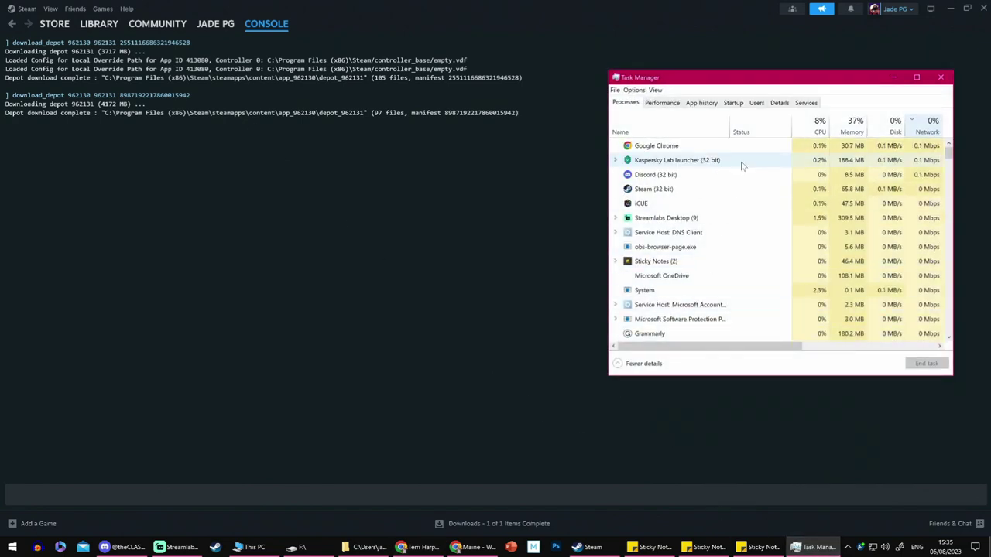
{"action": "left_click", "coordinate": [167, 489]}
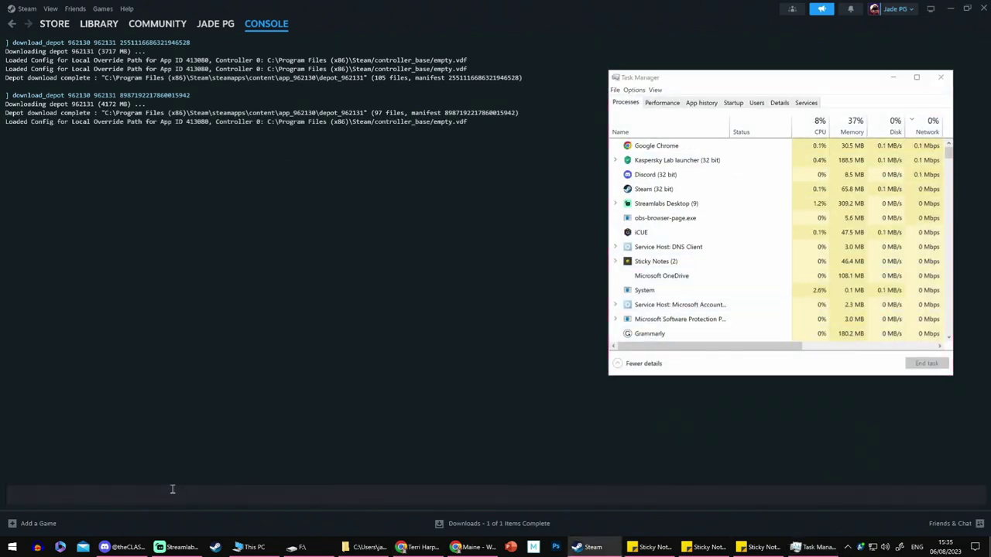
{"action": "left_click", "coordinate": [892, 77]}
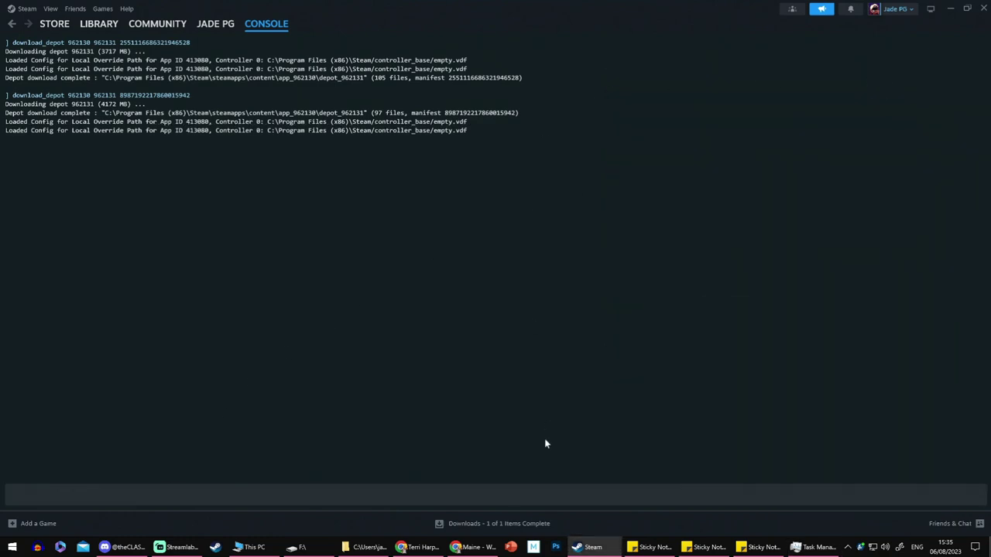
{"action": "left_click", "coordinate": [367, 547]}
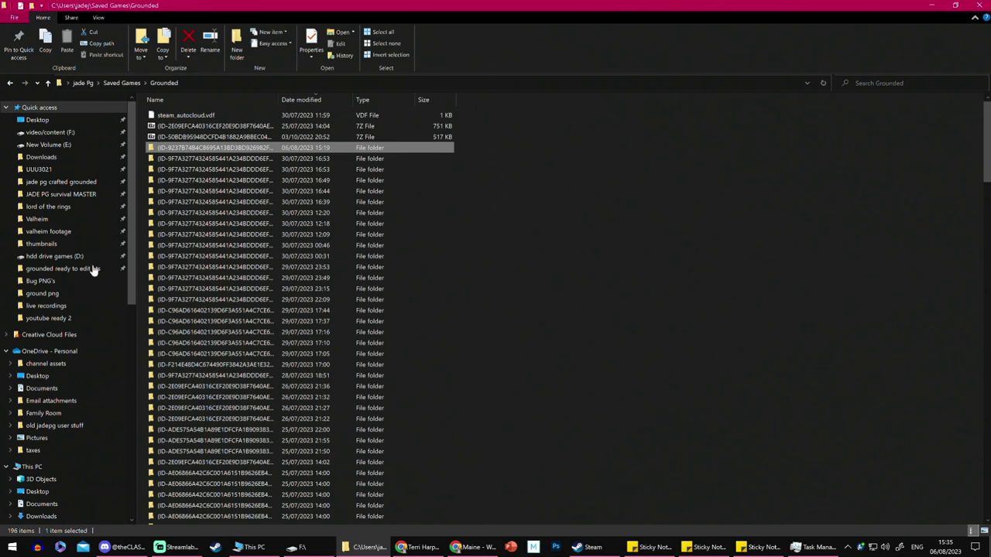
Browse to Steam\steamapps\content\app_962130\depot_962131 and run Grounded.exe.
{"action": "left_click", "coordinate": [10, 82]}
{"action": "double_click", "coordinate": [224, 169]}
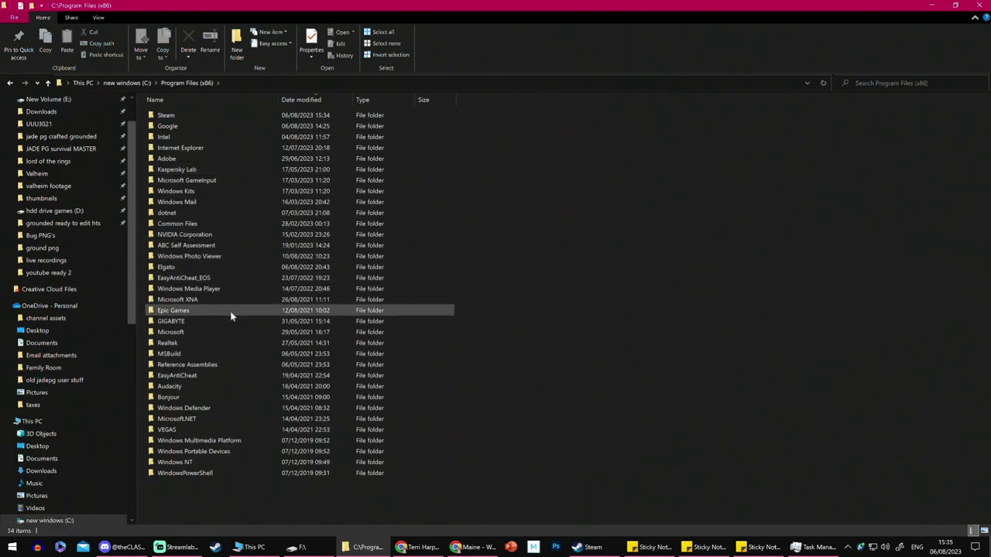
{"action": "double_click", "coordinate": [218, 115]}
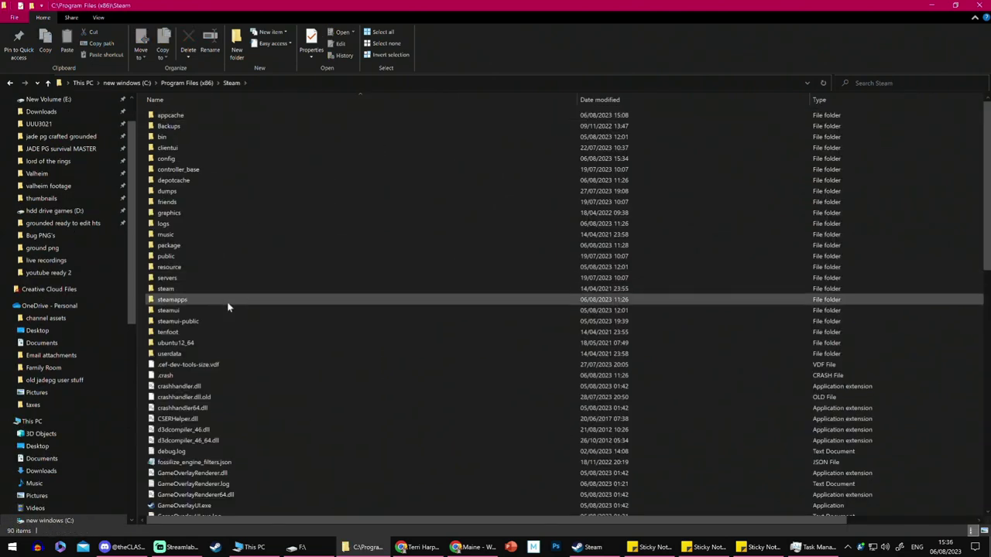
{"action": "double_click", "coordinate": [226, 300]}
{"action": "double_click", "coordinate": [225, 128]}
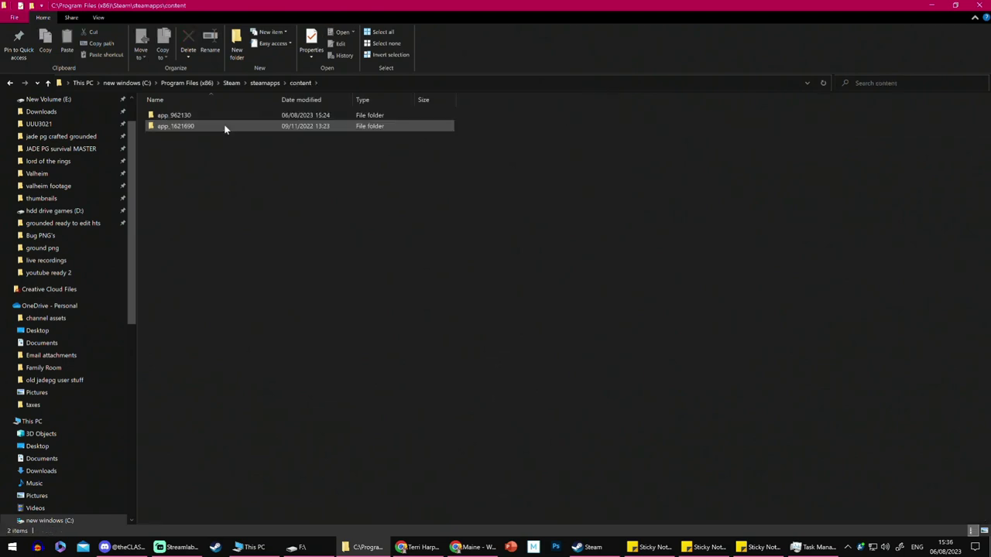
{"action": "double_click", "coordinate": [222, 126]}
{"action": "left_click", "coordinate": [224, 119]}
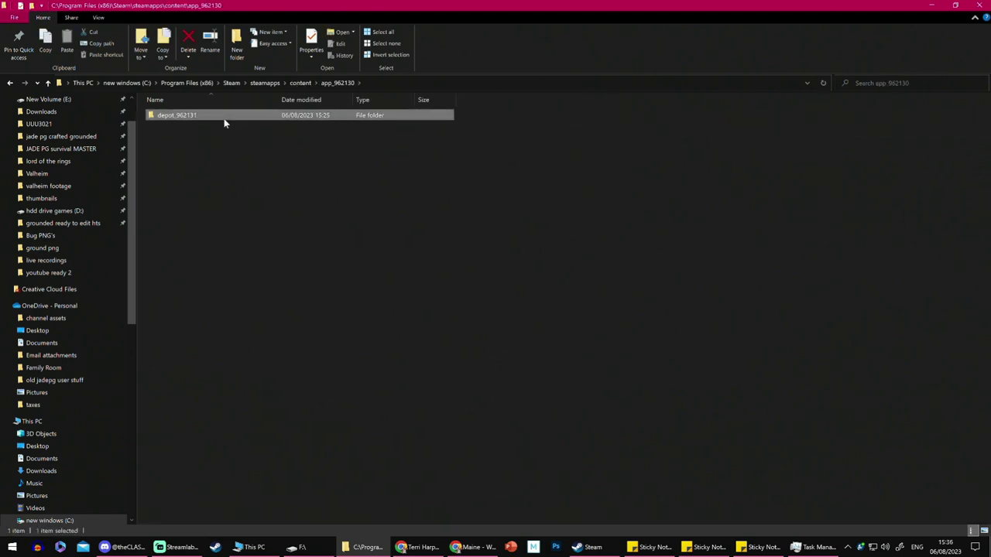
{"action": "double_click", "coordinate": [224, 119]}
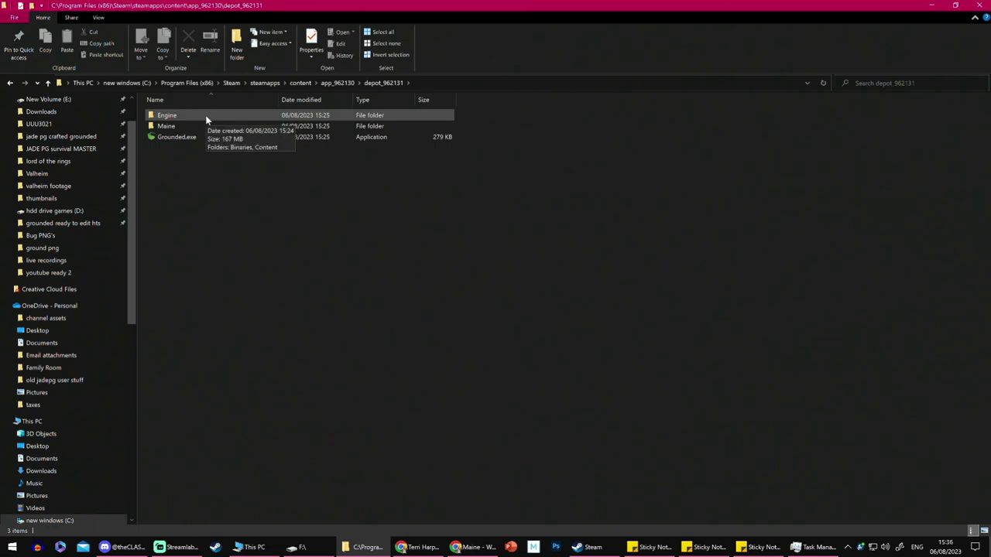
{"action": "left_click_drag", "start_coordinate": [207, 114], "coordinate": [215, 139]}
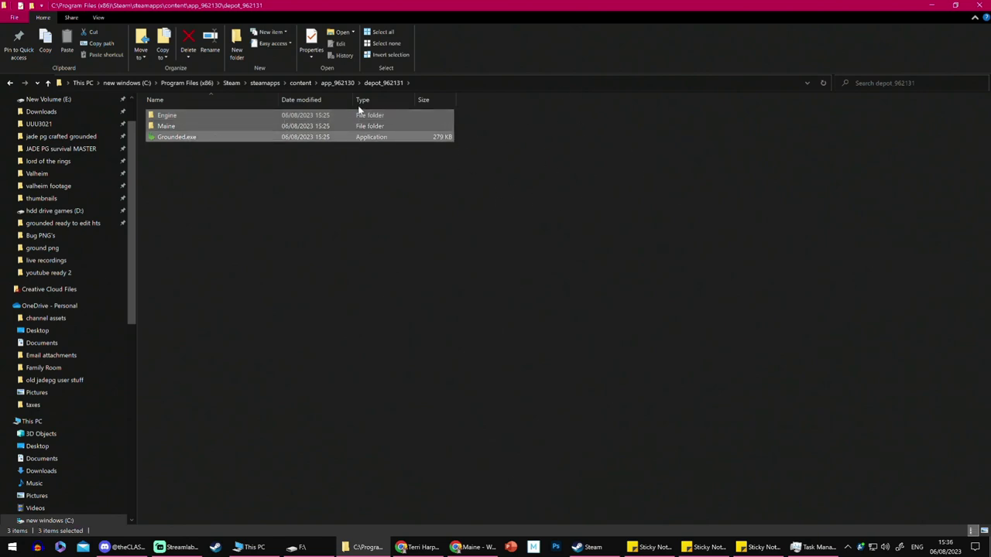
{"action": "double_click", "coordinate": [201, 138]}
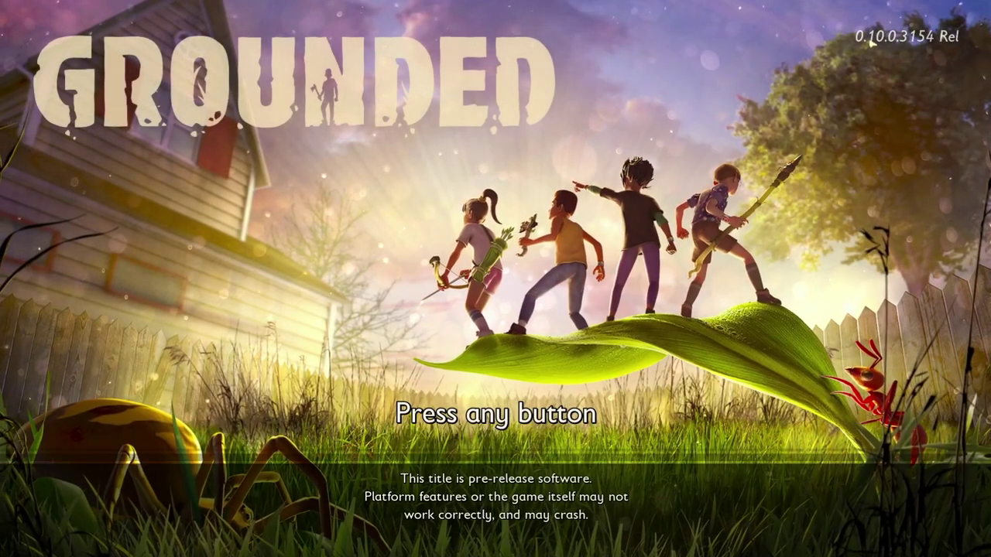
Get past the title screen, enter Single Player and scroll the Load Game list to a save.
{"action": "left_click", "coordinate": [910, 51]}
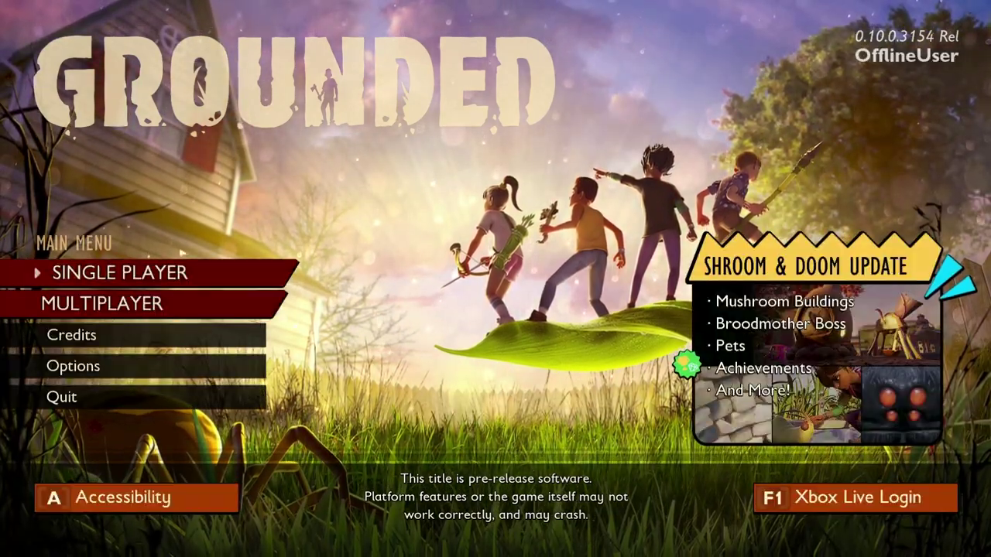
{"action": "left_click", "coordinate": [188, 274]}
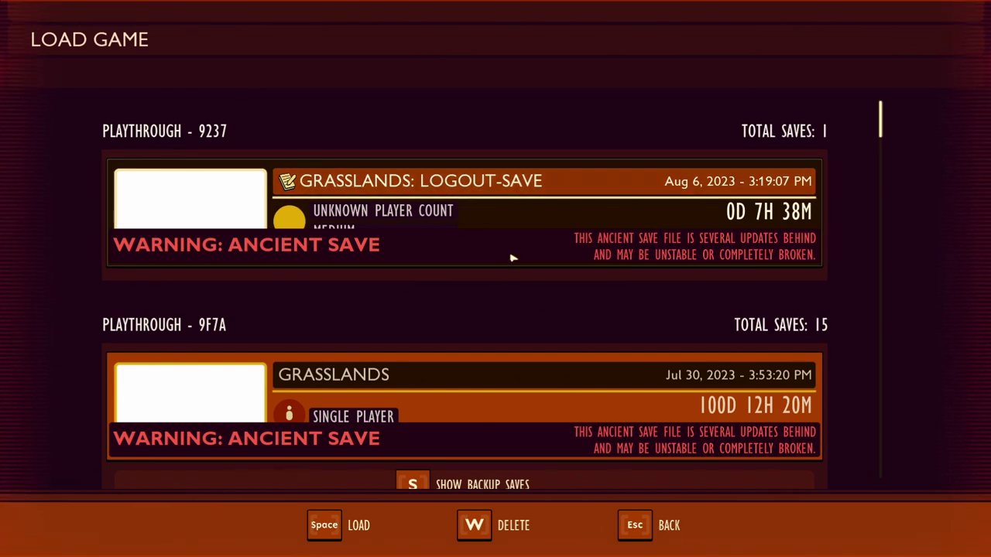
{"action": "scroll", "coordinate": [452, 285], "scroll_direction": "down", "scroll_amount": 1}
{"action": "scroll", "coordinate": [452, 284], "scroll_direction": "down", "scroll_amount": 8}
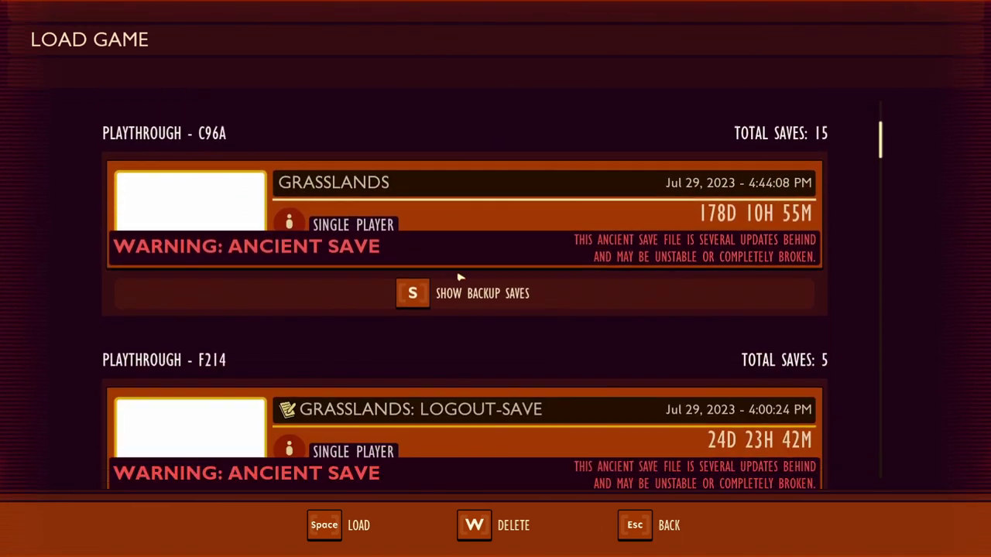
{"action": "scroll", "coordinate": [459, 280], "scroll_direction": "down", "scroll_amount": 3}
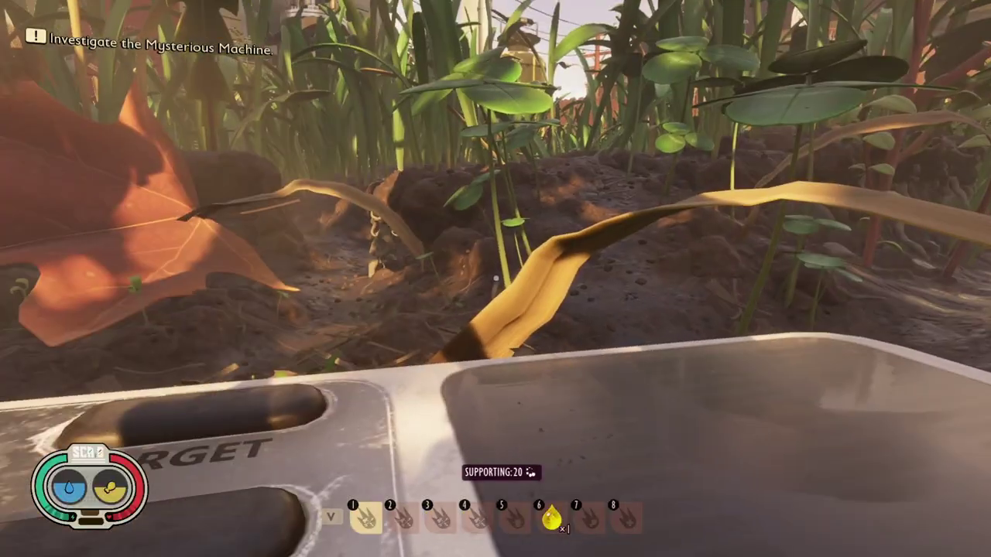
Flip through the Inventory, Status and Craft pages, then zoom out and pan the Yard Map.
{"action": "key", "text": "Tab"}
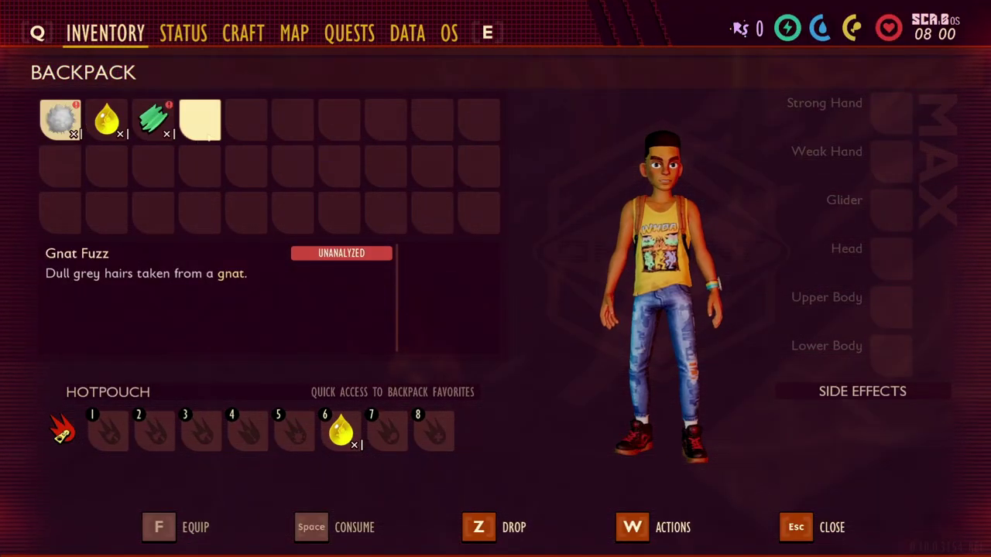
{"action": "left_click", "coordinate": [183, 43]}
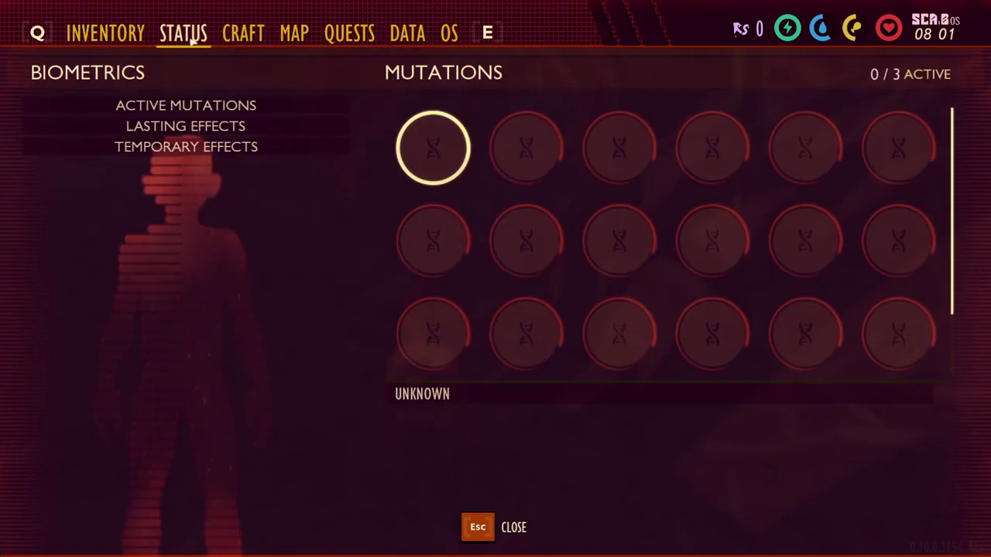
{"action": "left_click", "coordinate": [239, 35]}
{"action": "left_click", "coordinate": [203, 43]}
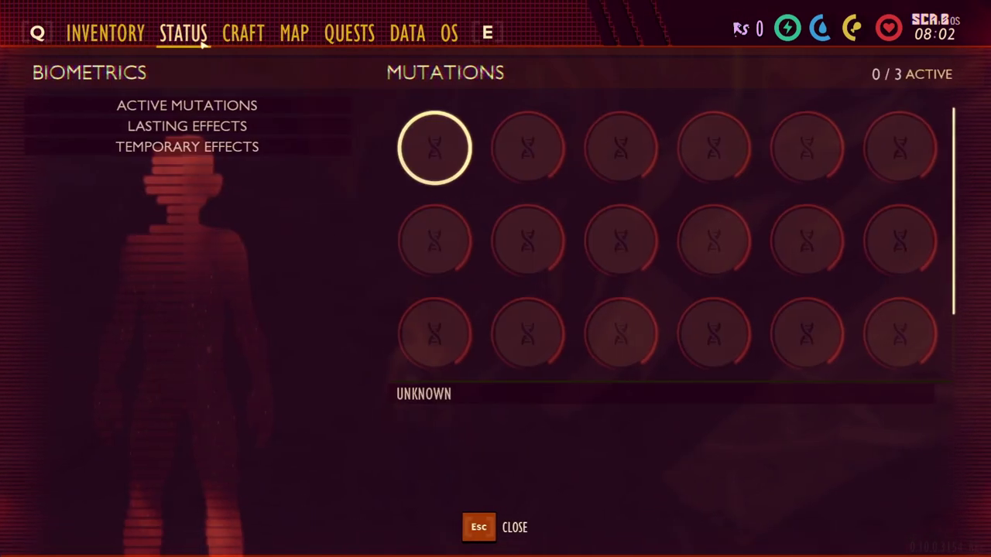
{"action": "left_click", "coordinate": [261, 34]}
{"action": "left_click", "coordinate": [311, 43]}
{"action": "scroll", "coordinate": [503, 264], "scroll_direction": "down", "scroll_amount": 2}
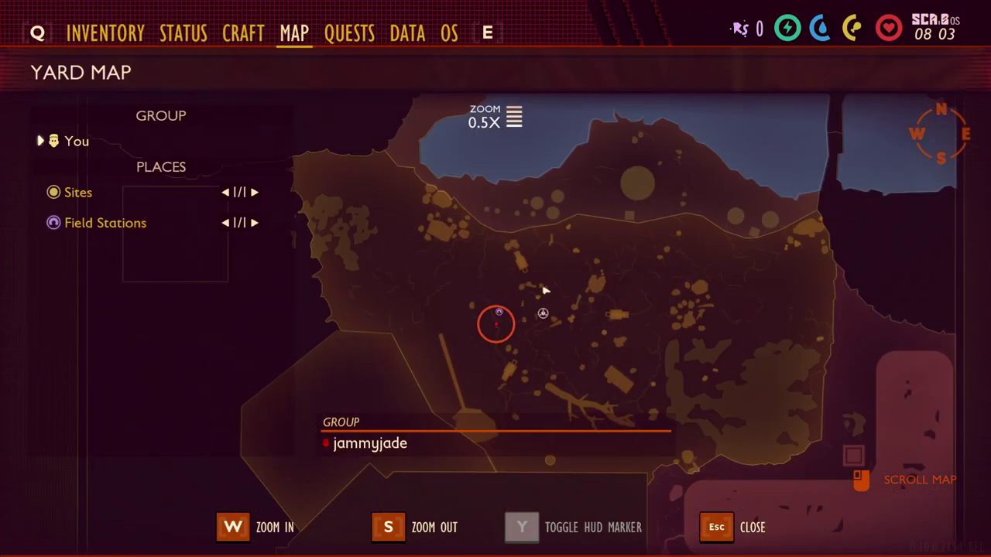
{"action": "mouse_move", "coordinate": [544, 287]}
{"action": "left_mouse_down"}
{"action": "mouse_move", "coordinate": [457, 170]}
{"action": "mouse_move", "coordinate": [493, 255]}
{"action": "mouse_move", "coordinate": [544, 268]}
{"action": "left_mouse_up"}
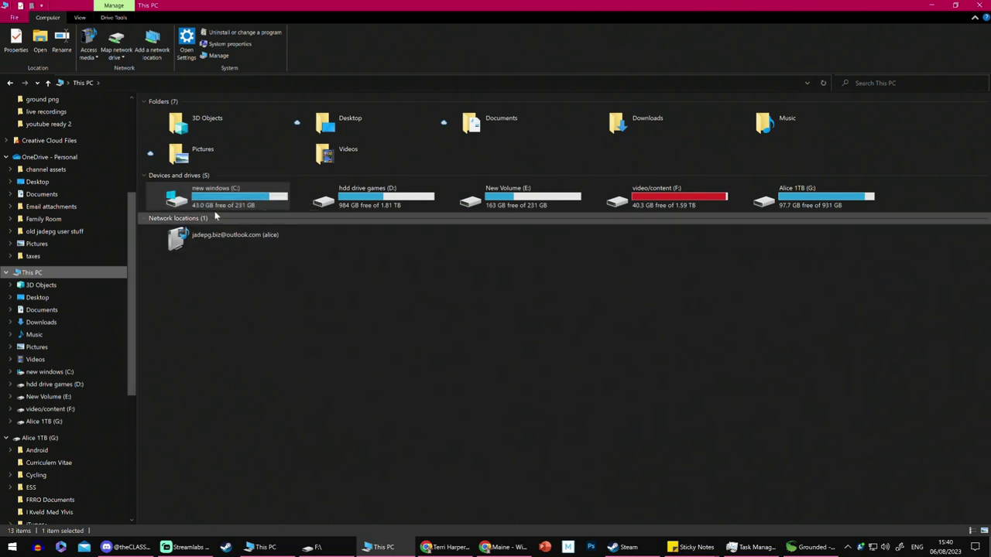
Open the Windows (C:) drive from This PC.
{"action": "double_click", "coordinate": [225, 207]}
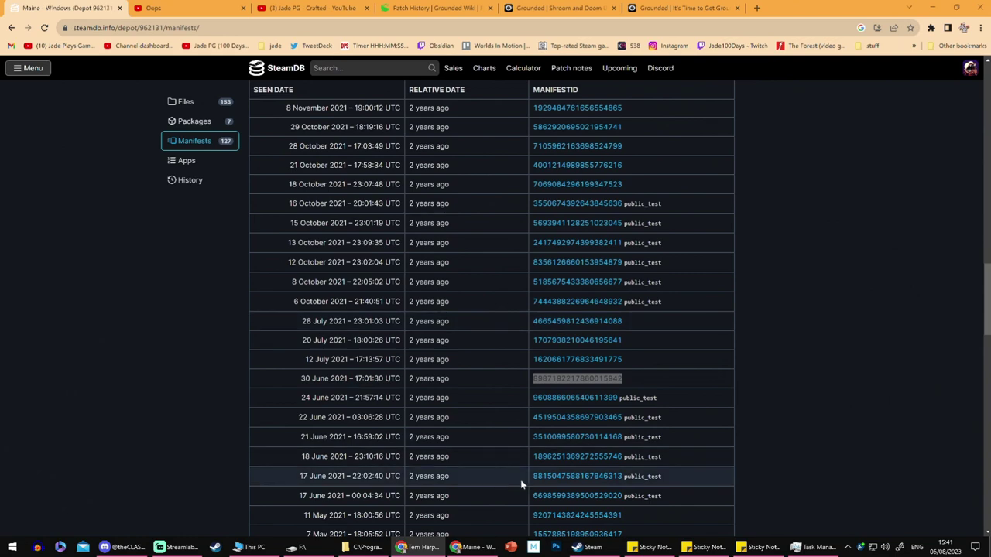
Launch the current Grounded version with PLAY from its Steam library page.
{"action": "left_click", "coordinate": [591, 548]}
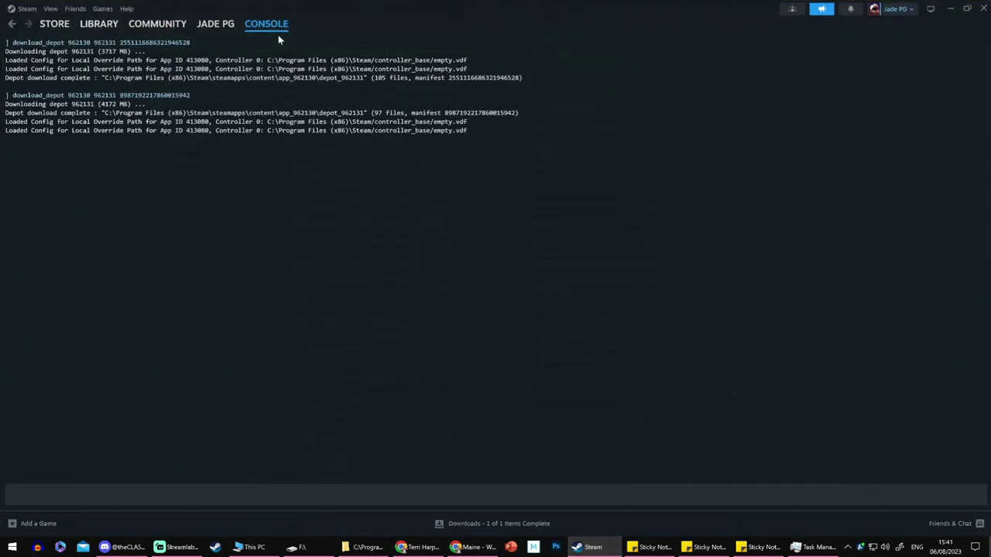
{"action": "left_click", "coordinate": [83, 26]}
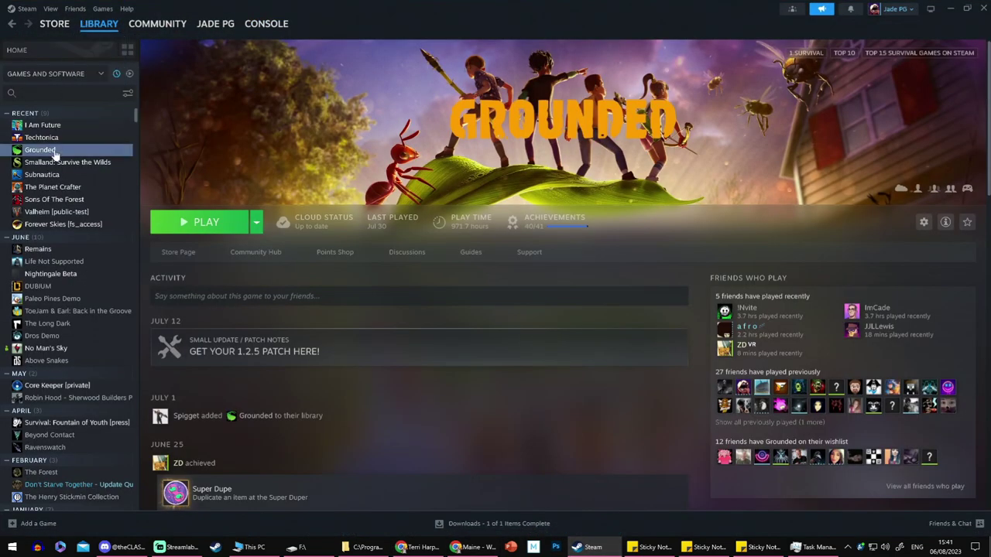
{"action": "left_click", "coordinate": [194, 232]}
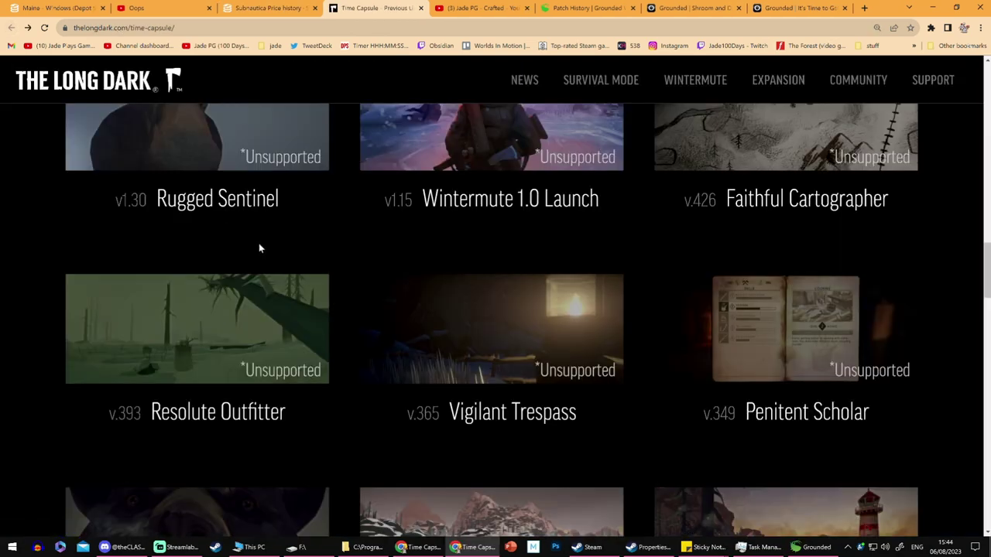
Scroll the Time Capsule list and open the v.365 Vigilant Trespass page.
{"action": "scroll", "coordinate": [259, 243], "scroll_direction": "down", "scroll_amount": 5}
{"action": "scroll", "coordinate": [327, 219], "scroll_direction": "up", "scroll_amount": 4}
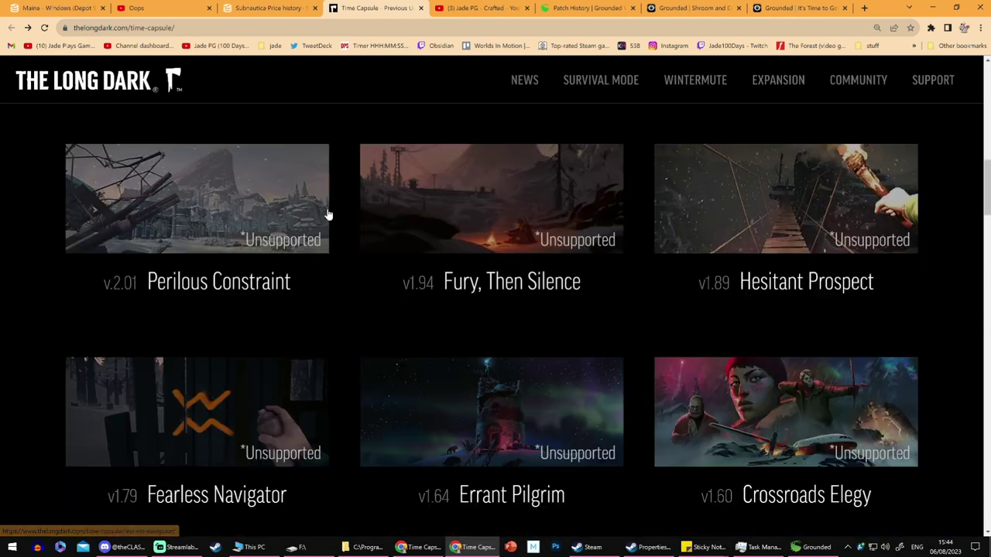
{"action": "scroll", "coordinate": [328, 214], "scroll_direction": "up", "scroll_amount": 8}
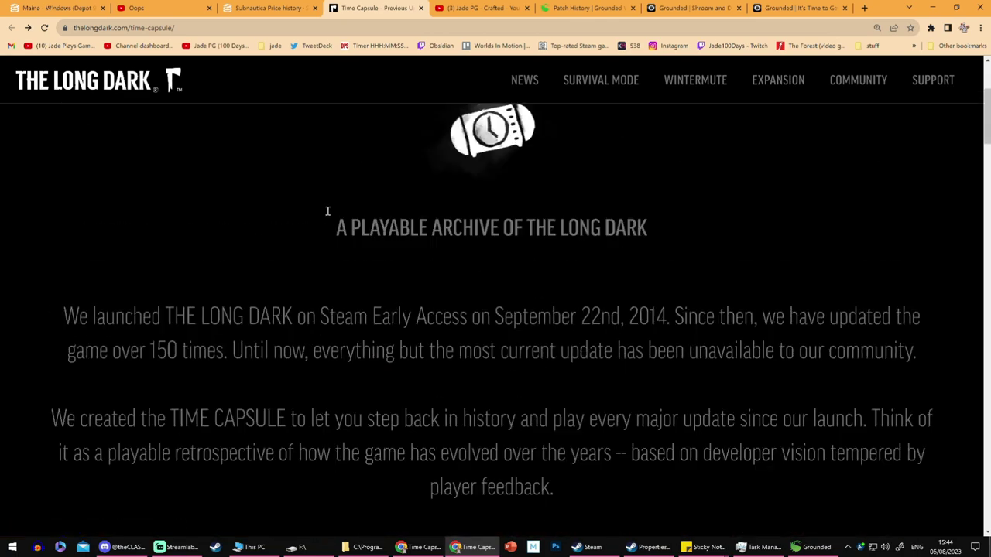
{"action": "scroll", "coordinate": [317, 217], "scroll_direction": "up", "scroll_amount": 3}
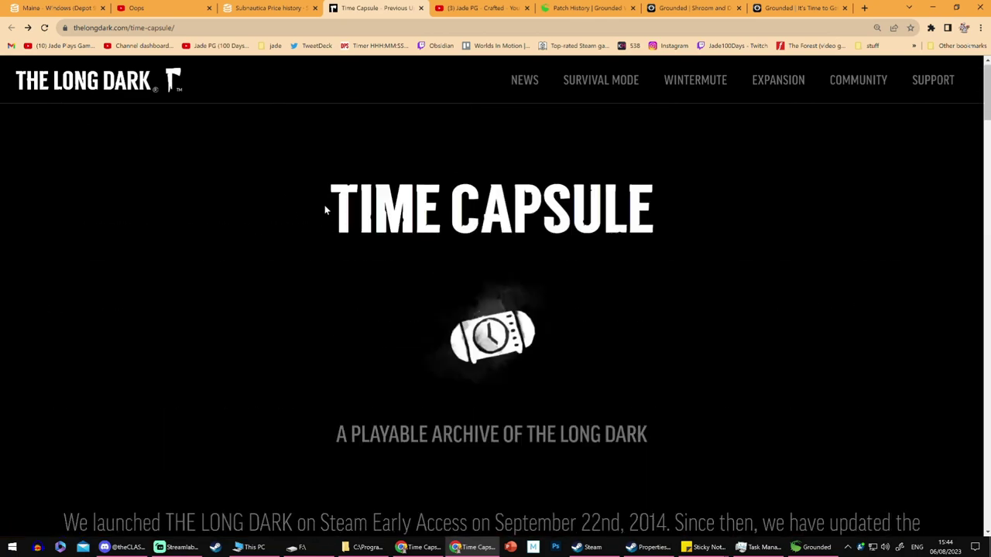
{"action": "scroll", "coordinate": [380, 255], "scroll_direction": "down", "scroll_amount": 12}
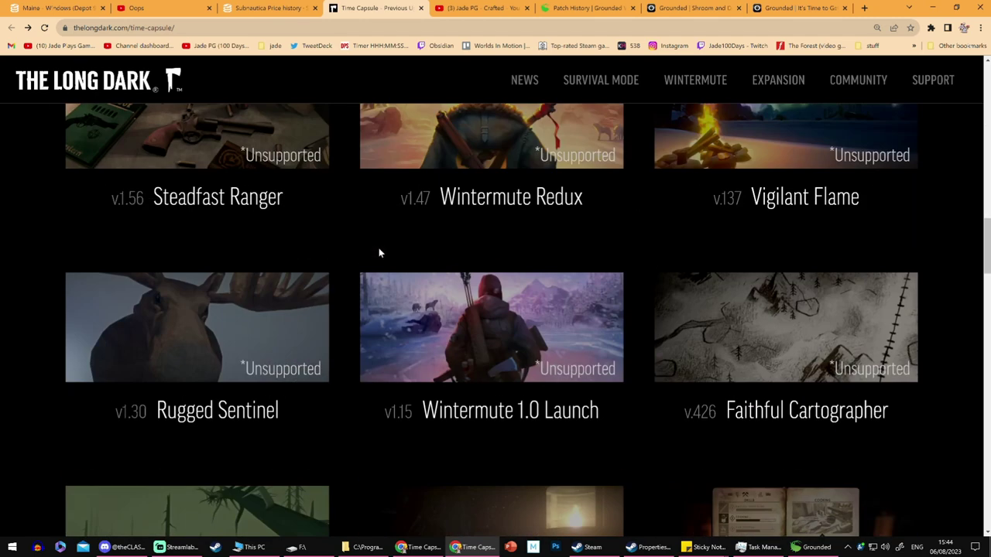
{"action": "scroll", "coordinate": [541, 226], "scroll_direction": "down", "scroll_amount": 4}
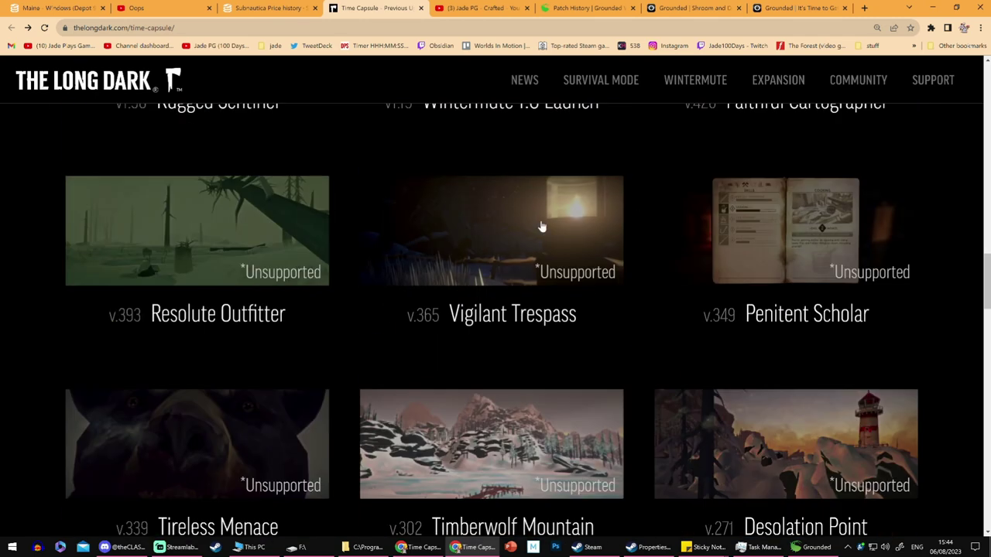
{"action": "left_click", "coordinate": [515, 320]}
Select the z_vigilanttrespass branch name and its branch password.
{"action": "left_click_drag", "start_coordinate": [335, 362], "coordinate": [453, 364]}
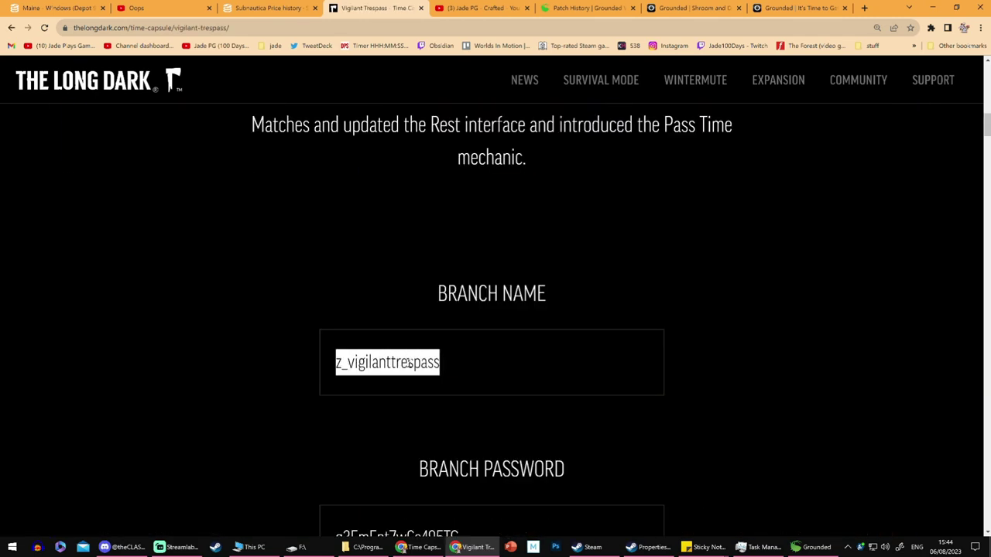
{"action": "scroll", "coordinate": [399, 411], "scroll_direction": "down", "scroll_amount": 3}
{"action": "left_click_drag", "start_coordinate": [334, 331], "coordinate": [487, 335]}
{"action": "key", "text": "super+c"}
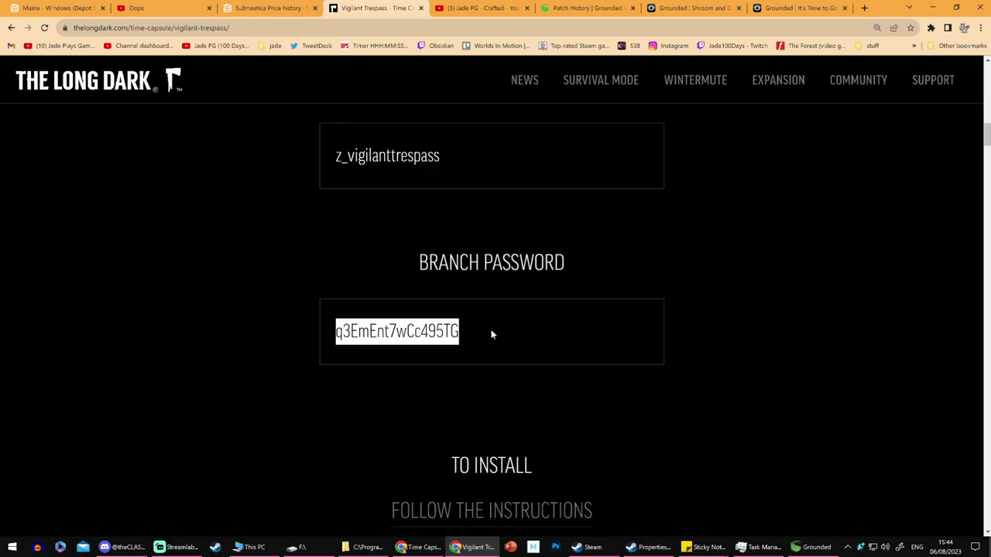
{"action": "key", "text": "alt+Tab"}
Enter and check the branch password in The Long Dark's Properties Betas section.
{"action": "right_click", "coordinate": [73, 128]}
{"action": "mouse_move", "coordinate": [107, 191]}
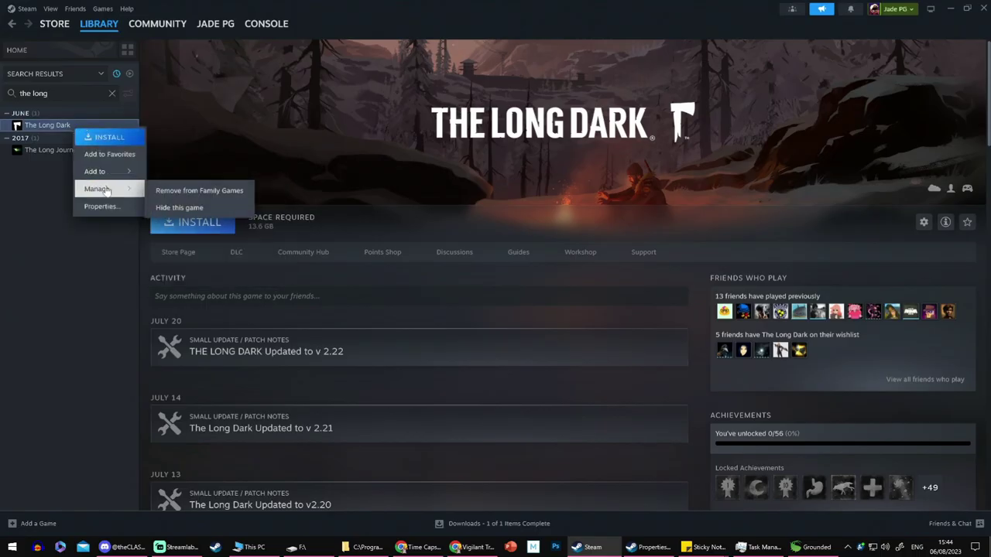
{"action": "left_click", "coordinate": [120, 205]}
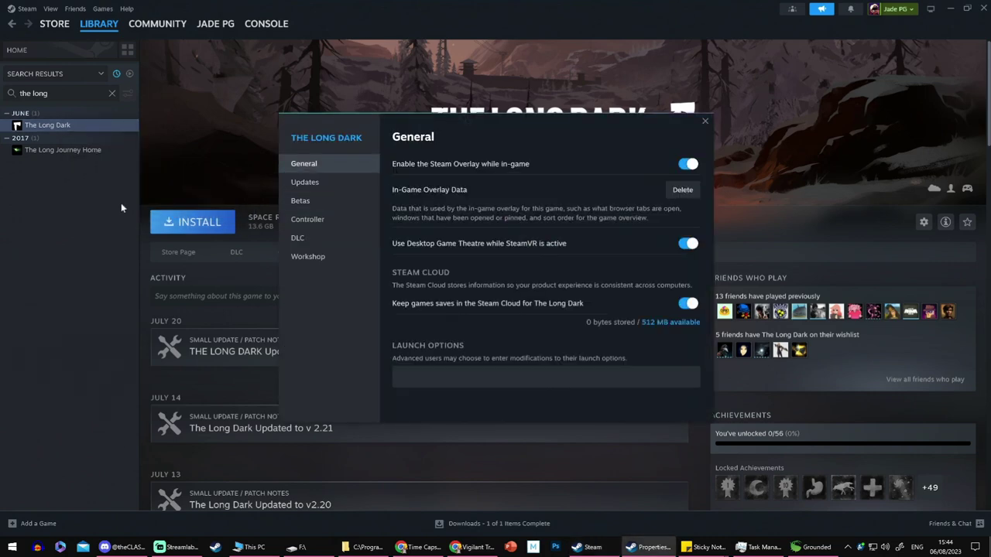
{"action": "left_click", "coordinate": [333, 202]}
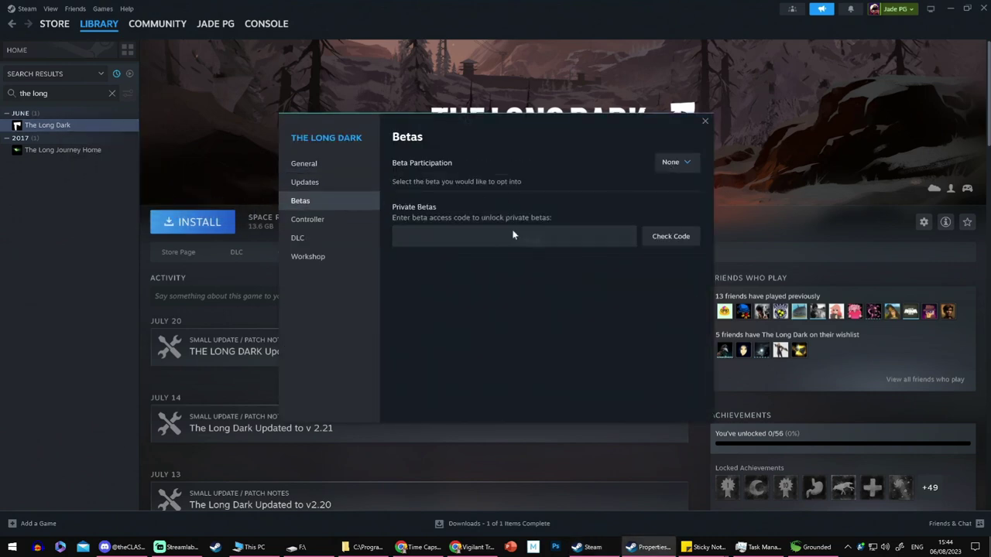
{"action": "left_click", "coordinate": [533, 240]}
{"action": "left_click", "coordinate": [677, 241]}
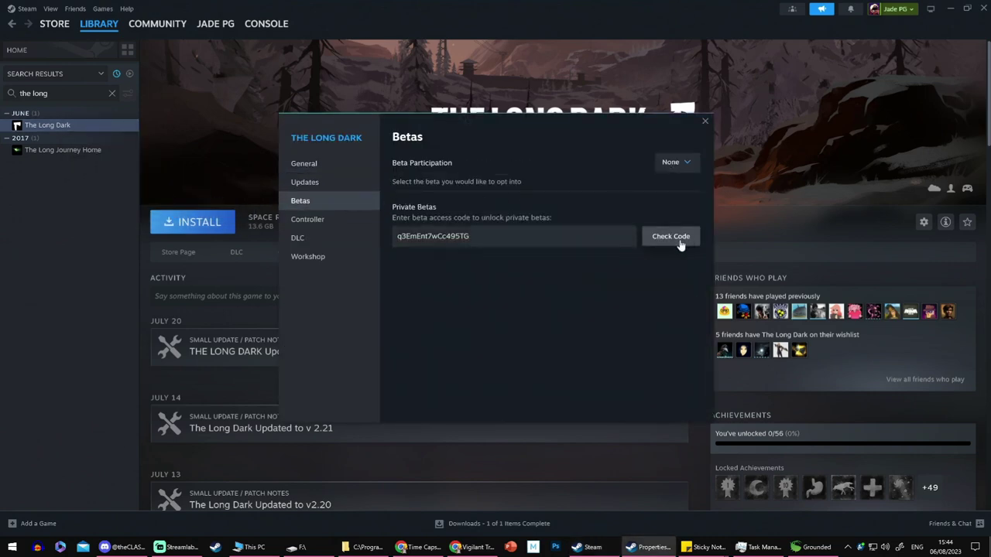
Opt The Long Dark into z_vigilanttrespass, close Properties and clear the library search.
{"action": "left_click", "coordinate": [564, 278]}
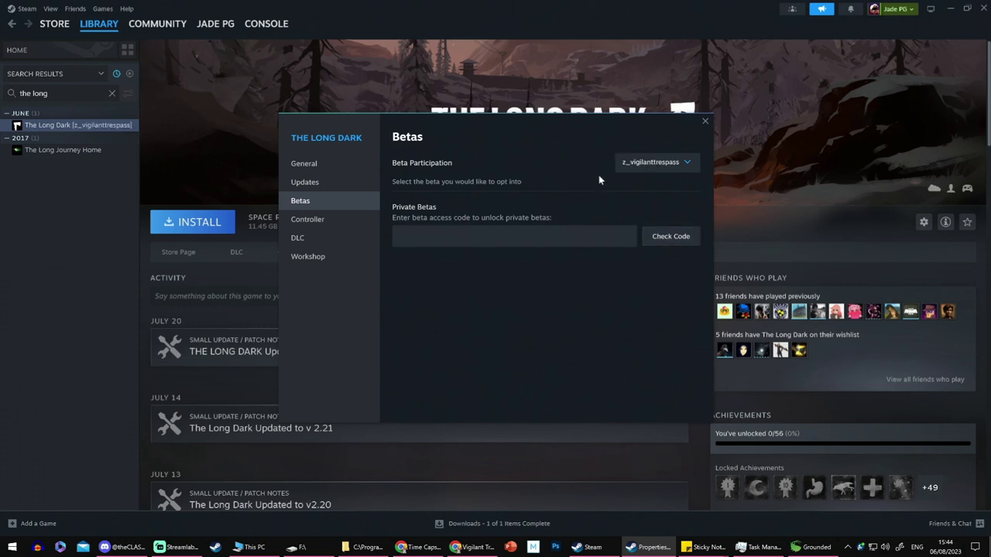
{"action": "left_click", "coordinate": [638, 171]}
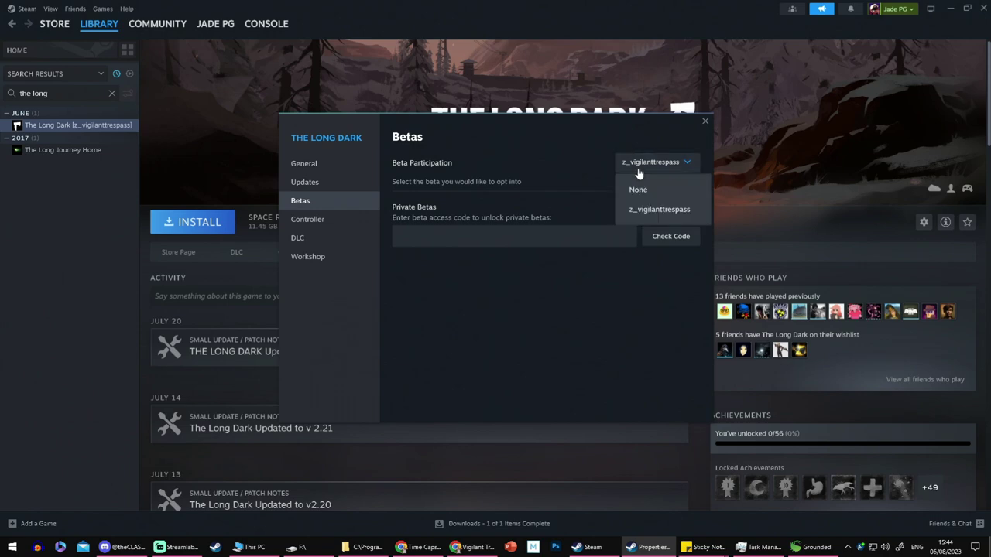
{"action": "left_click", "coordinate": [521, 113]}
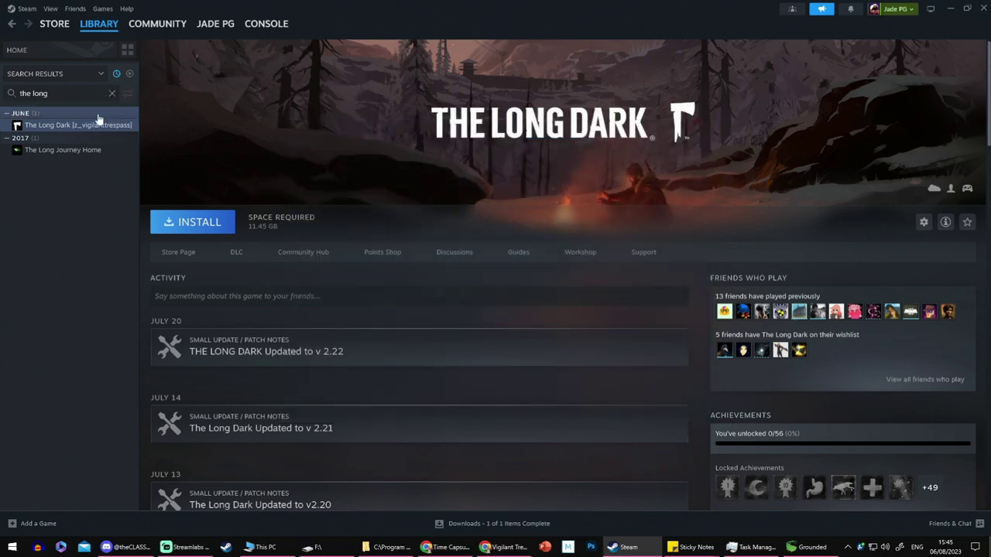
{"action": "left_click", "coordinate": [111, 93]}
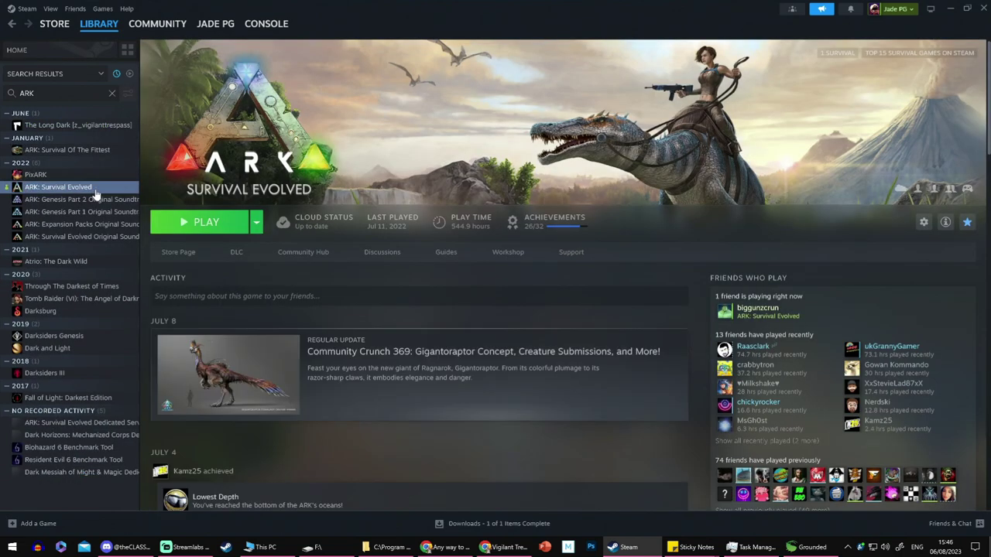
Opt ARK: Survival Evolved into the 'timecapsule - timecapsule' beta branch using the access code timecapsule.
{"action": "right_click", "coordinate": [98, 191]}
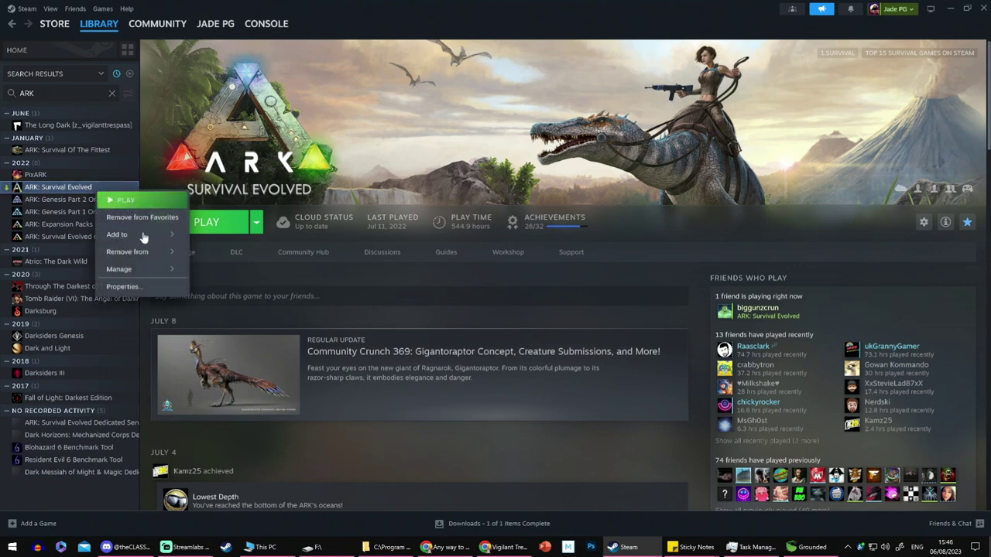
{"action": "mouse_move", "coordinate": [166, 268]}
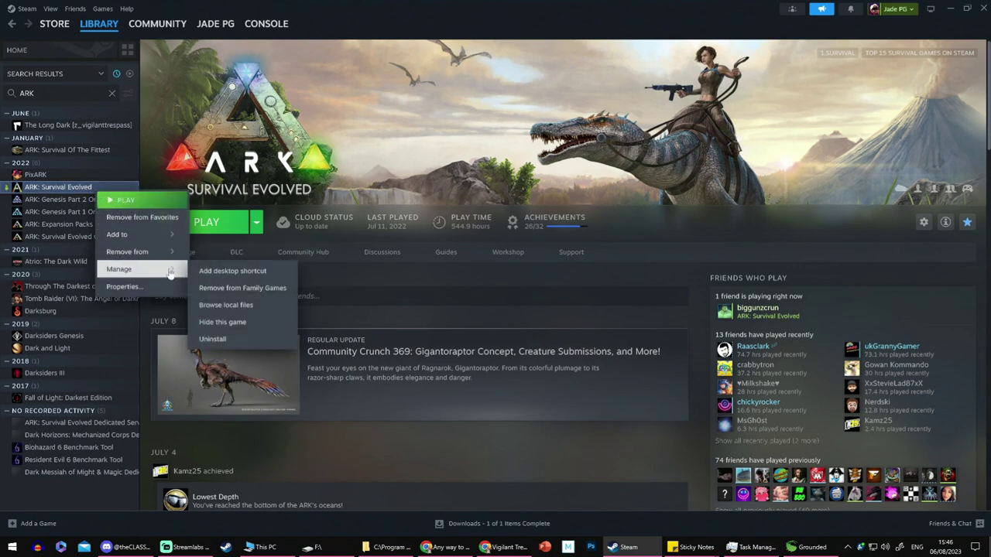
{"action": "left_click", "coordinate": [127, 286]}
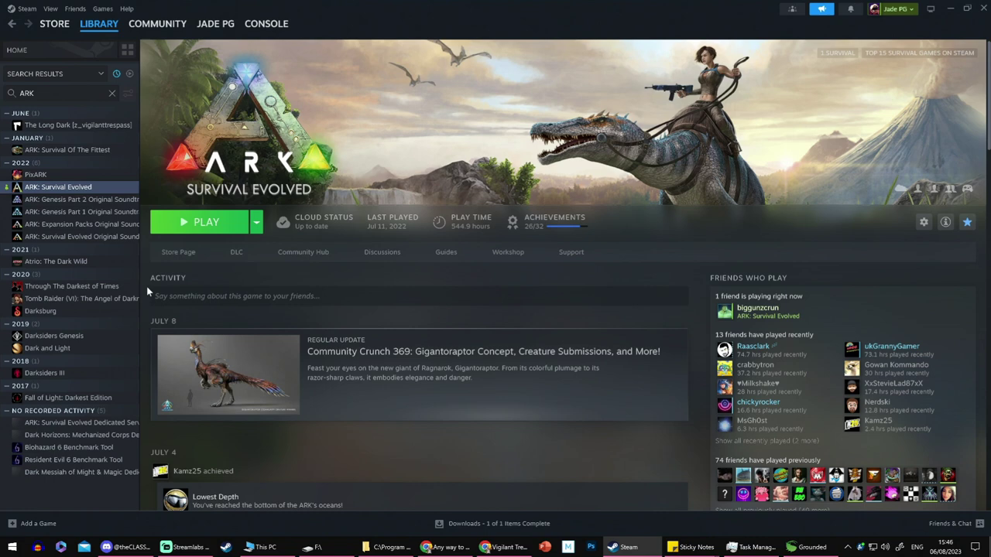
{"action": "left_click", "coordinate": [346, 232]}
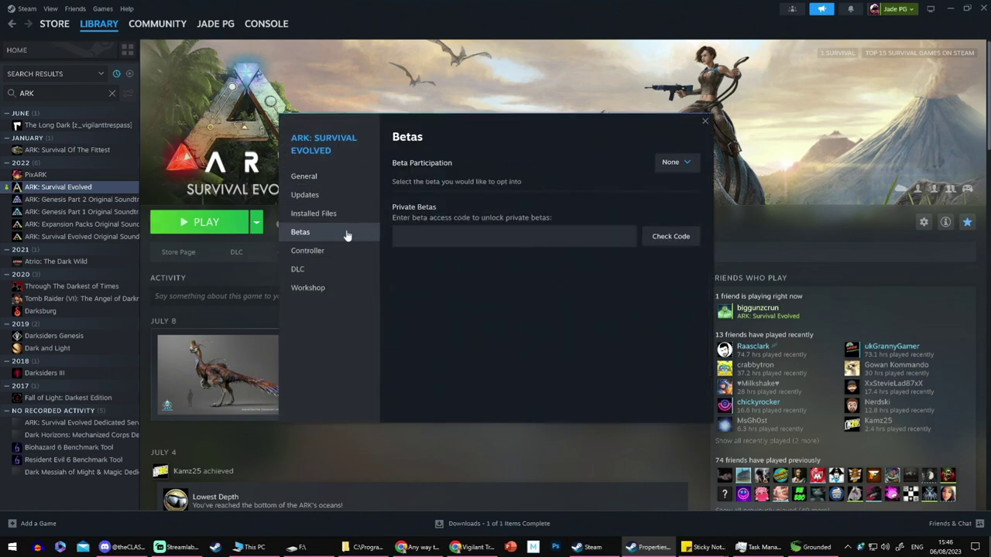
{"action": "right_click", "coordinate": [489, 245]}
{"action": "left_click", "coordinate": [502, 249]}
{"action": "left_click", "coordinate": [670, 236]}
{"action": "left_click", "coordinate": [674, 162]}
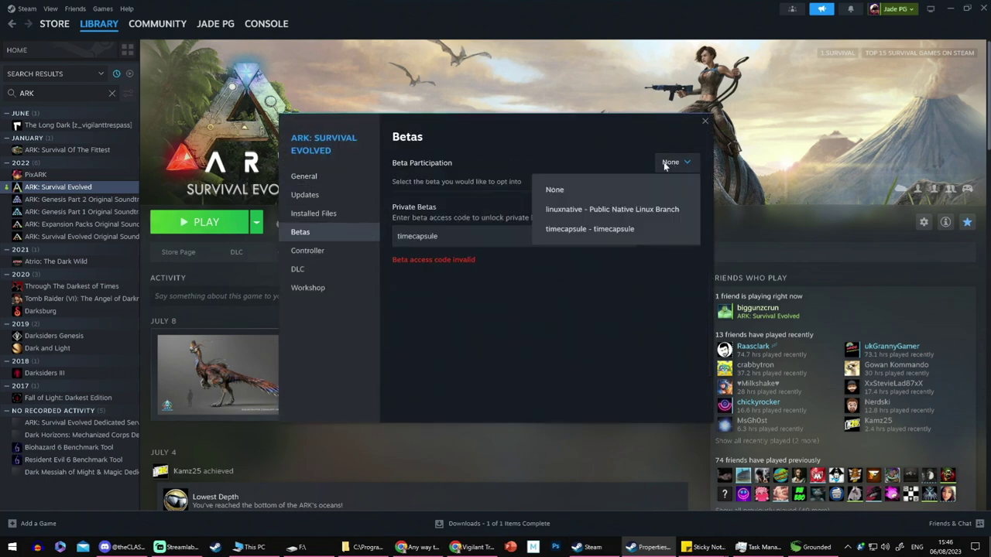
{"action": "left_click", "coordinate": [602, 230]}
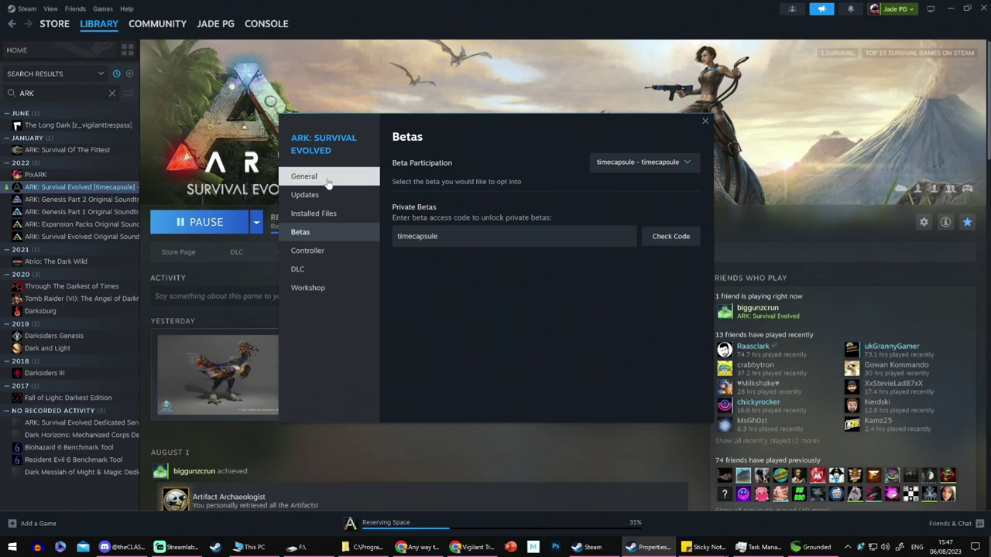
{"action": "left_click", "coordinate": [702, 122]}
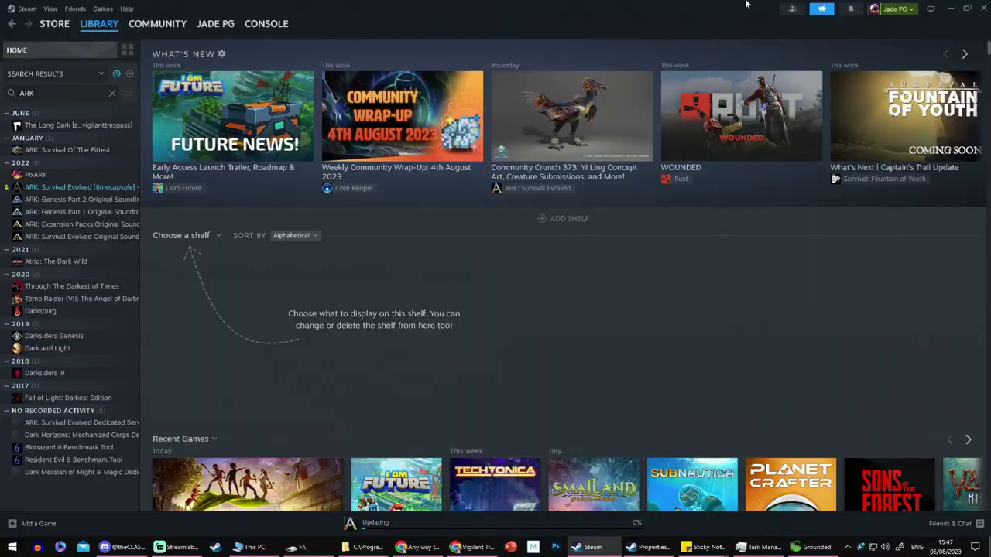
Switch to the browser and scroll through the DepotDownloader page.
{"action": "key", "text": "alt+Tab"}
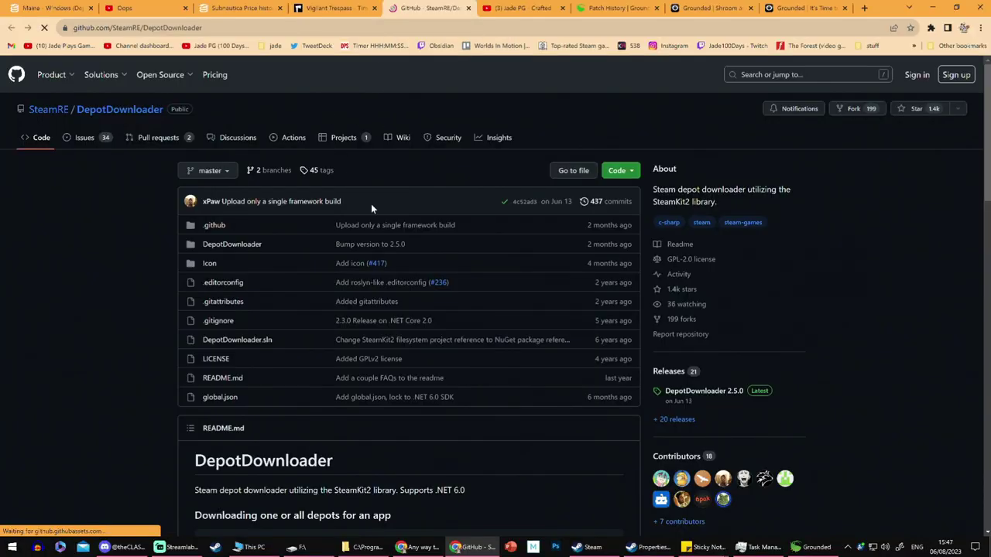
{"action": "scroll", "coordinate": [371, 204], "scroll_direction": "down", "scroll_amount": 4}
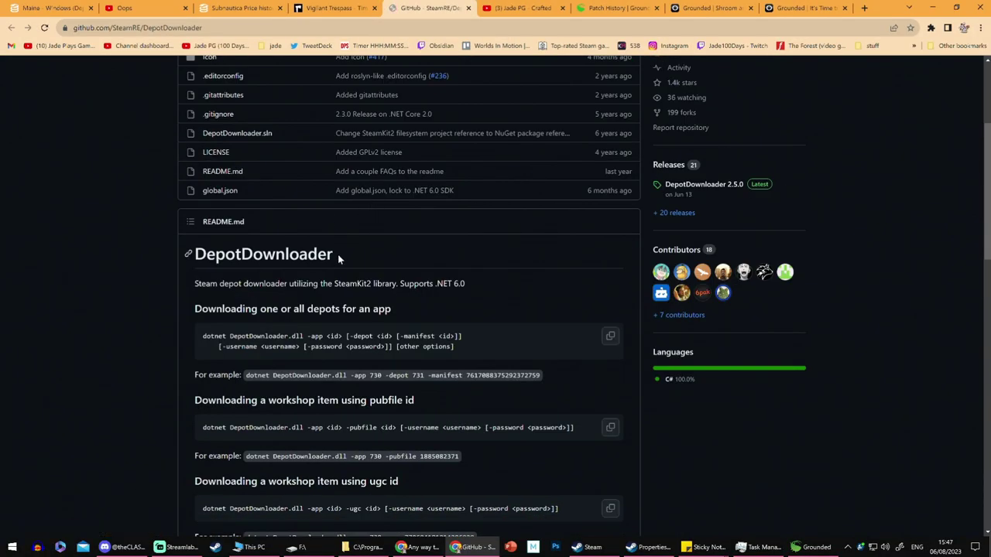
{"action": "scroll", "coordinate": [338, 254], "scroll_direction": "down", "scroll_amount": 20}
{"action": "scroll", "coordinate": [432, 294], "scroll_direction": "up", "scroll_amount": 20}
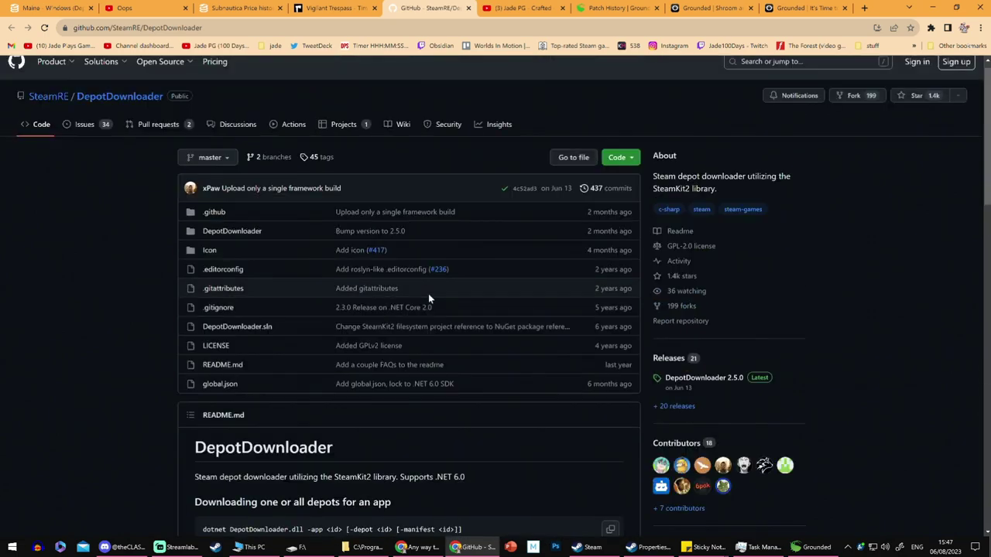
{"action": "scroll", "coordinate": [428, 293], "scroll_direction": "up", "scroll_amount": 1}
Close the DepotDownloader GitHub tab to reveal the channel's Videos page.
{"action": "left_click", "coordinate": [469, 8]}
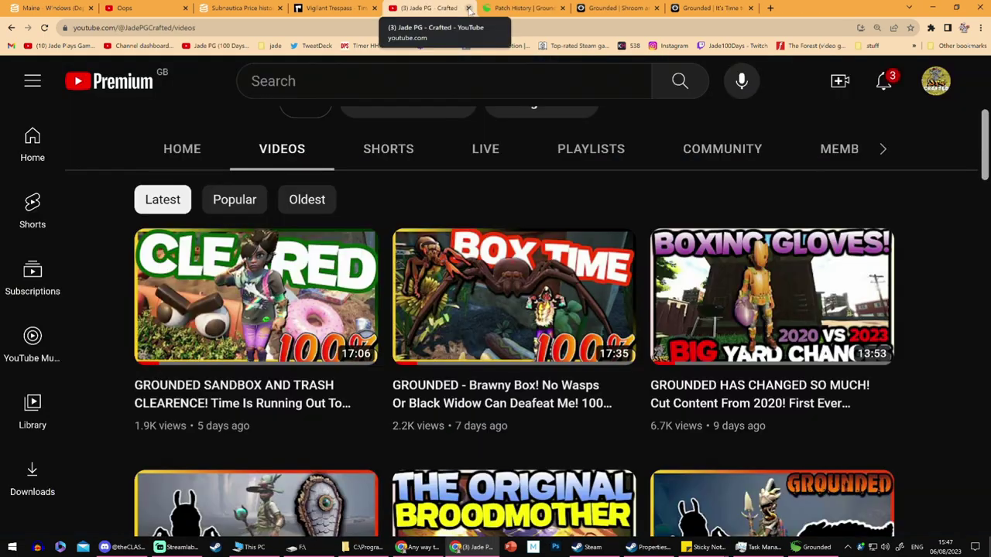